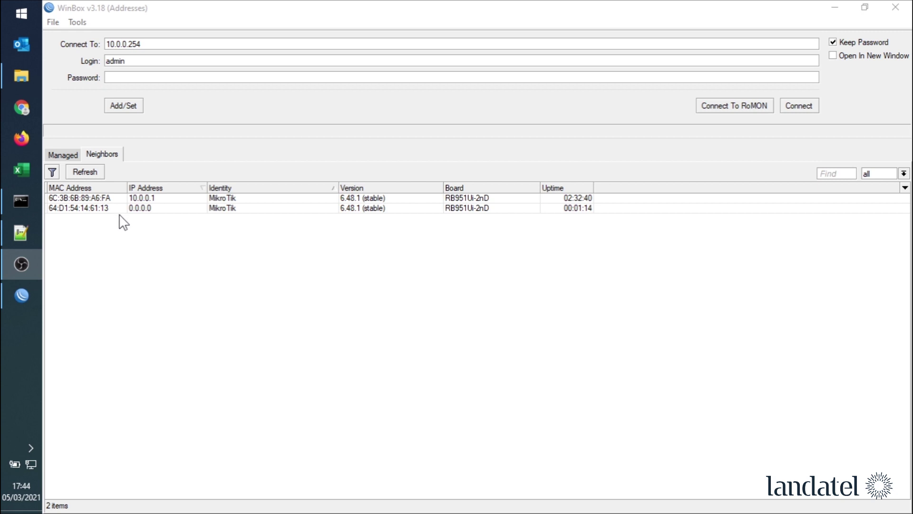
- Select the RB951Ui-2nD neighbour with MAC 64:D1:54:14:61:13 as the Connect To target
left_click(113, 210)
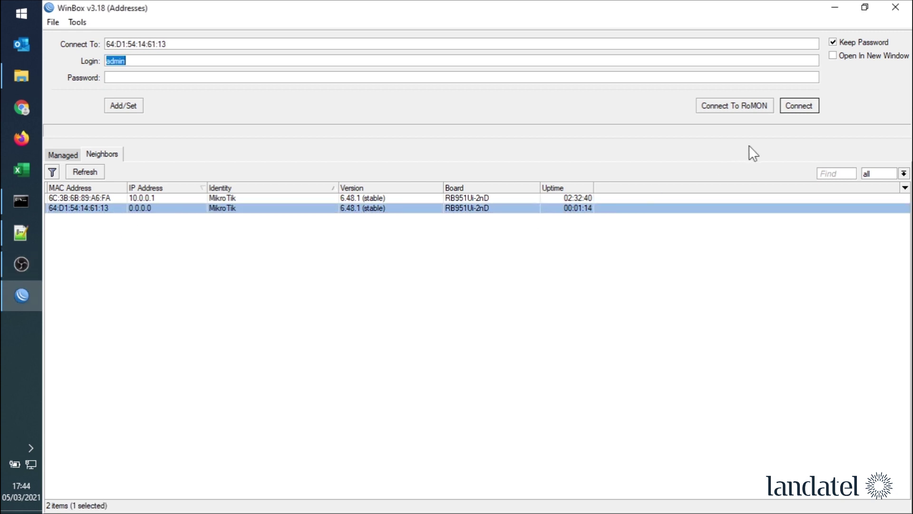
- Connect to the hAP, close the leftover DHCP Client and wireless windows, and show wireless Security Profiles
left_click(800, 107)
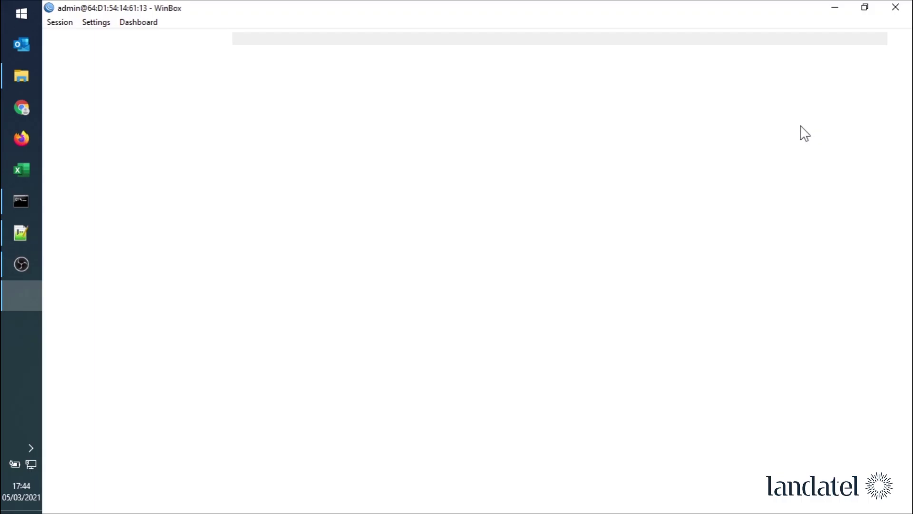
left_click(904, 75)
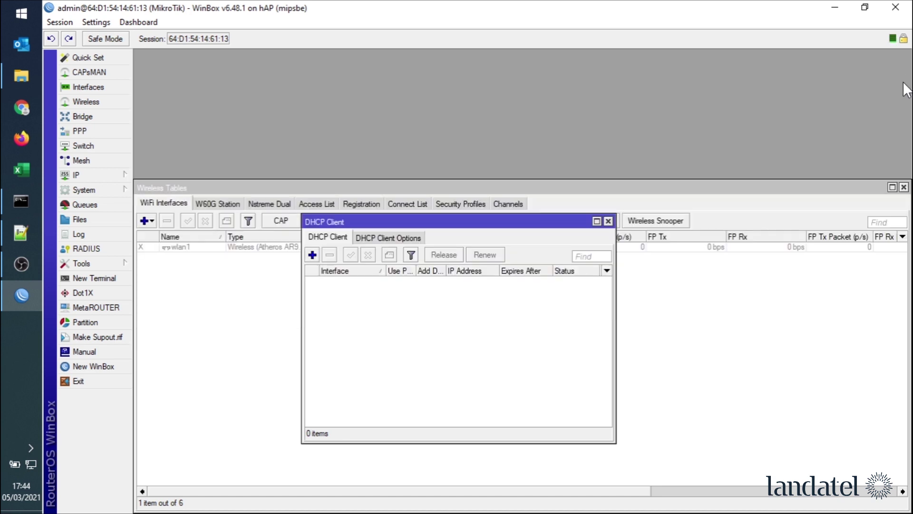
left_click(904, 186)
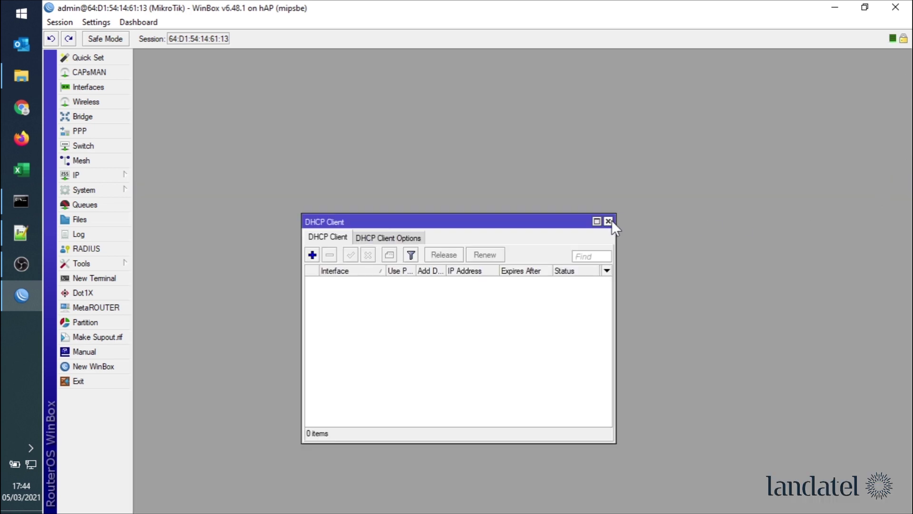
left_click(609, 222)
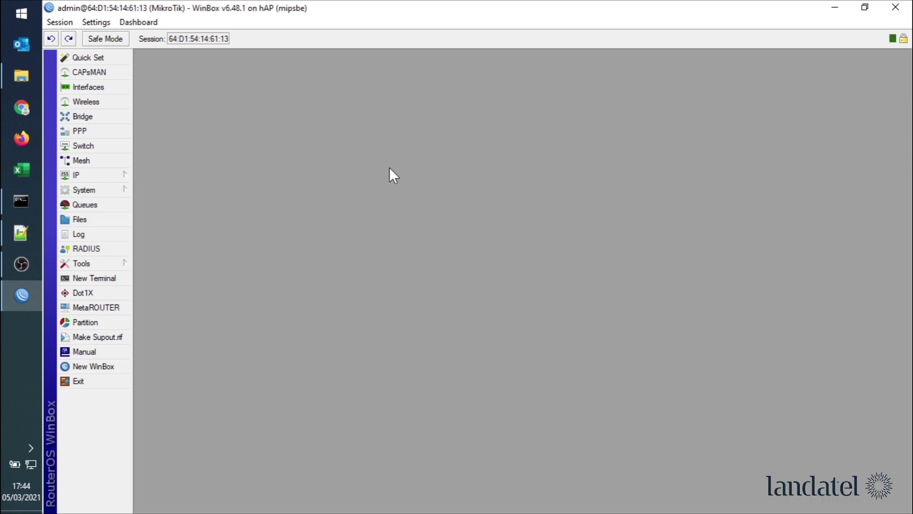
left_click(112, 101)
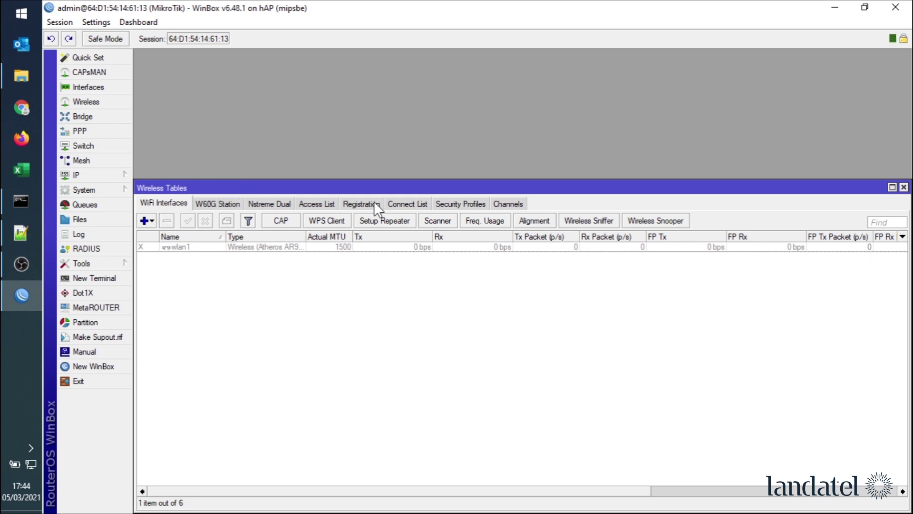
left_click(452, 204)
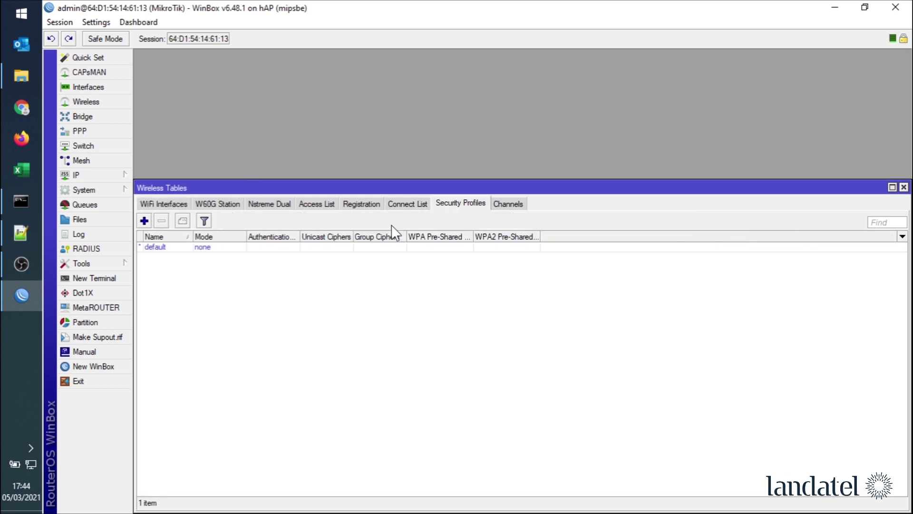
- Create security profile 'pass' and enter its WPA and WPA2 pre-shared keys
left_click(144, 221)
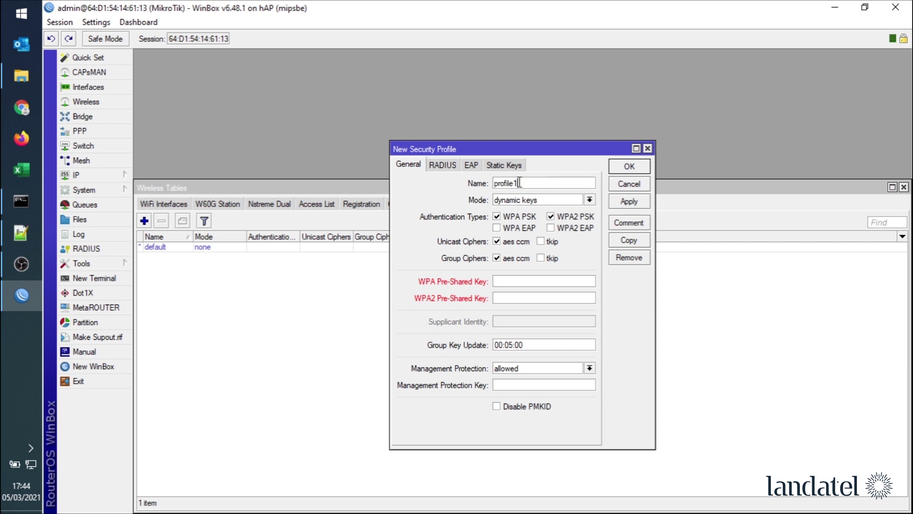
type("pass")
left_click(517, 281)
type("123456789")
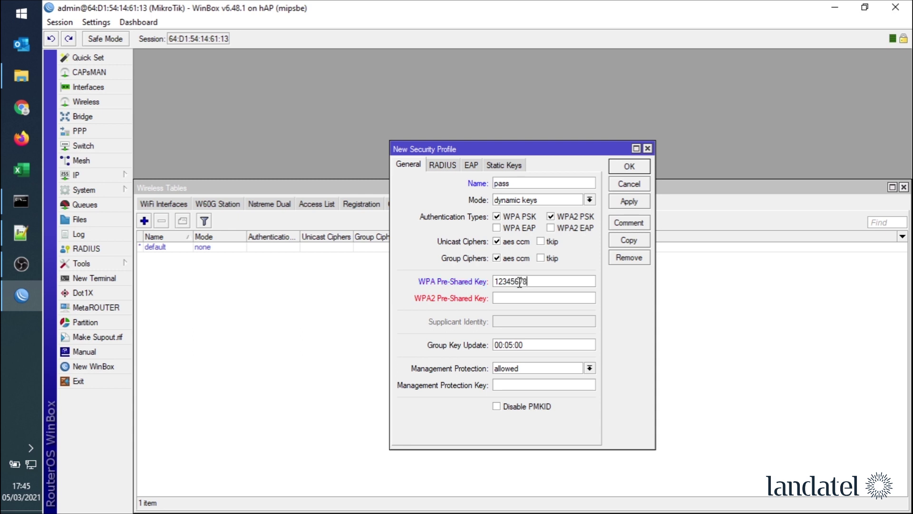
left_click(572, 296)
type("123456789")
left_click(626, 202)
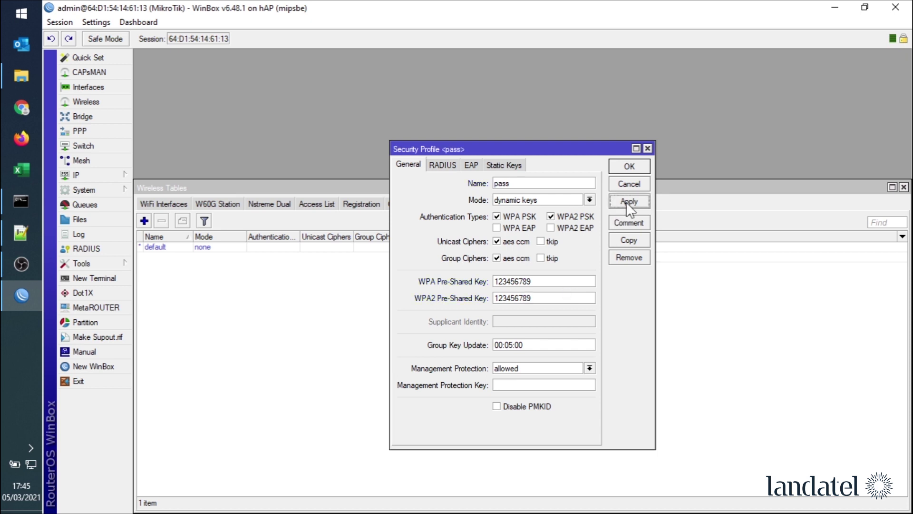
left_click(626, 169)
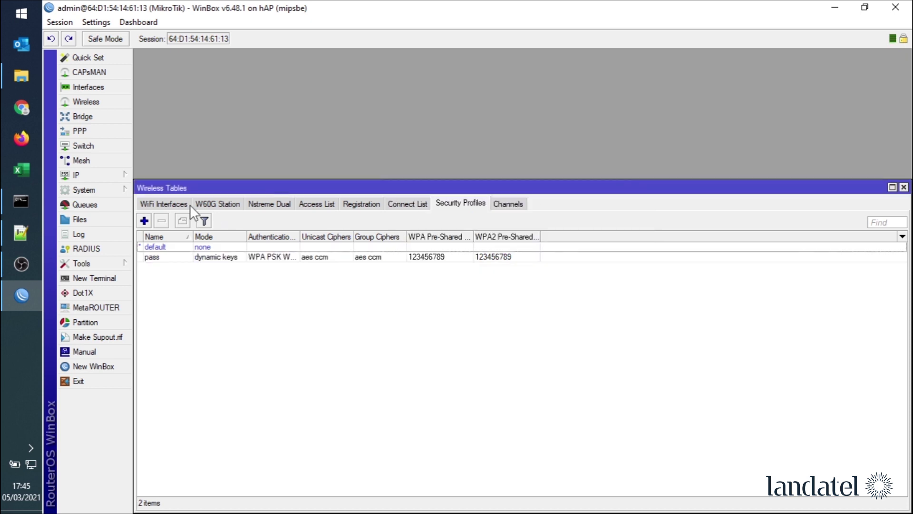
left_click(164, 204)
- Set wlan1 to ap bridge mode on the 2GHz-G/N band with SSID Empleados
left_click(173, 248)
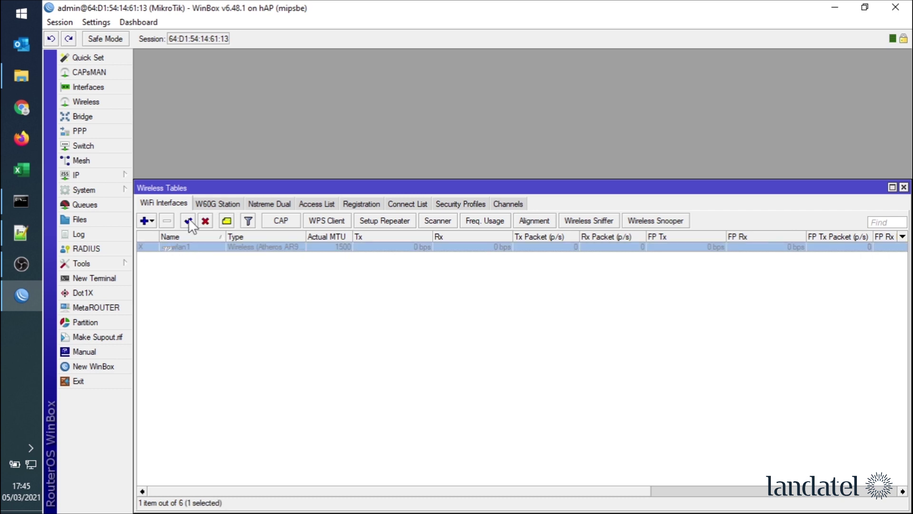
double_click(178, 248)
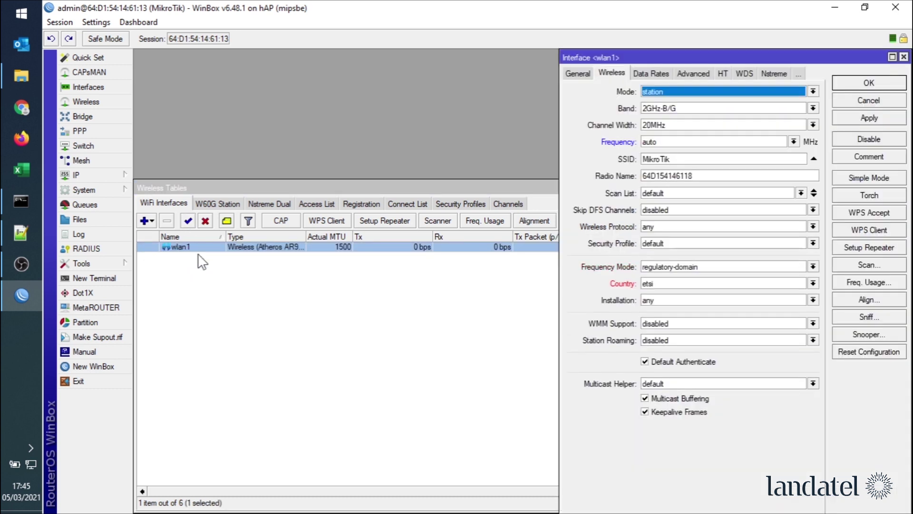
left_click(697, 92)
left_click(678, 110)
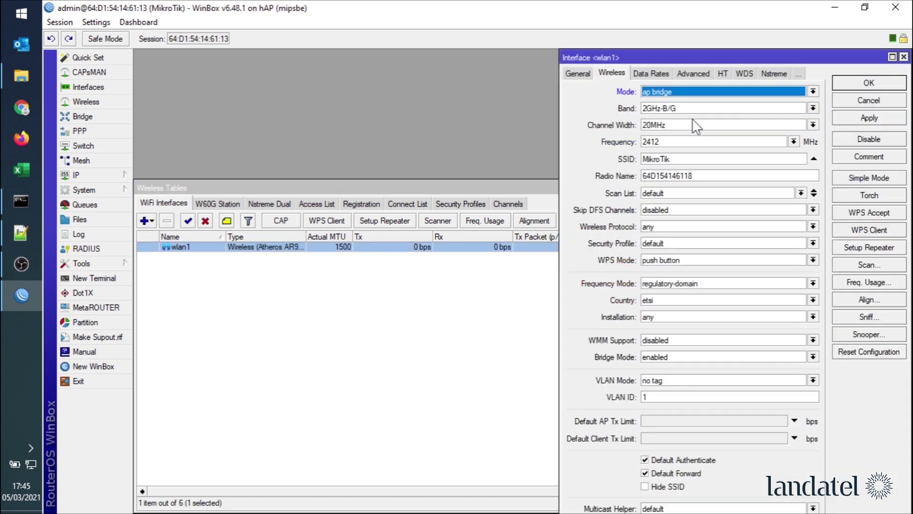
left_click(675, 108)
left_click(690, 155)
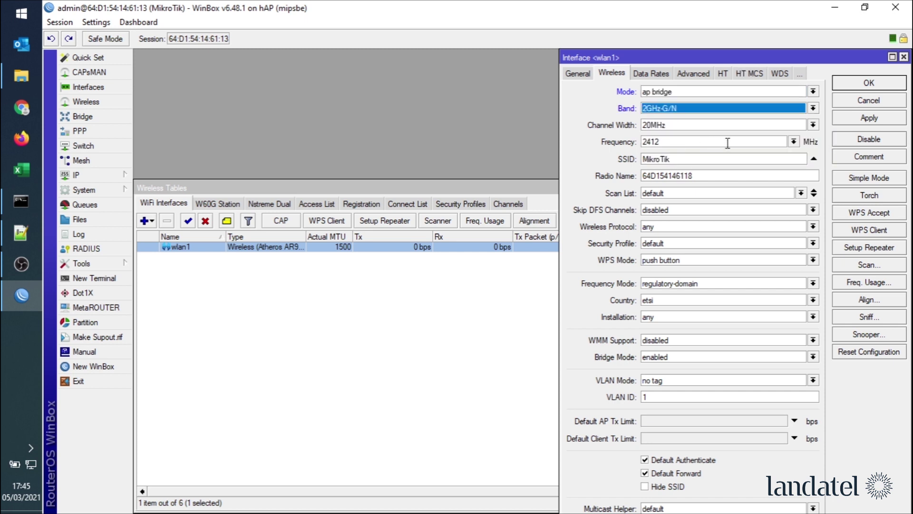
double_click(701, 159)
type("Empleados")
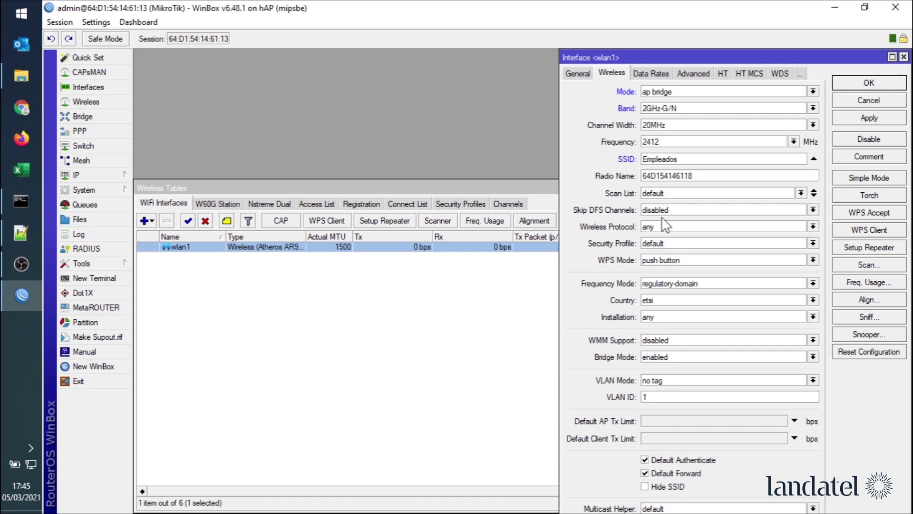
- Give wlan1 protocol 802.11, security profile pass, WPS disabled and VLAN ID 1
left_click(658, 230)
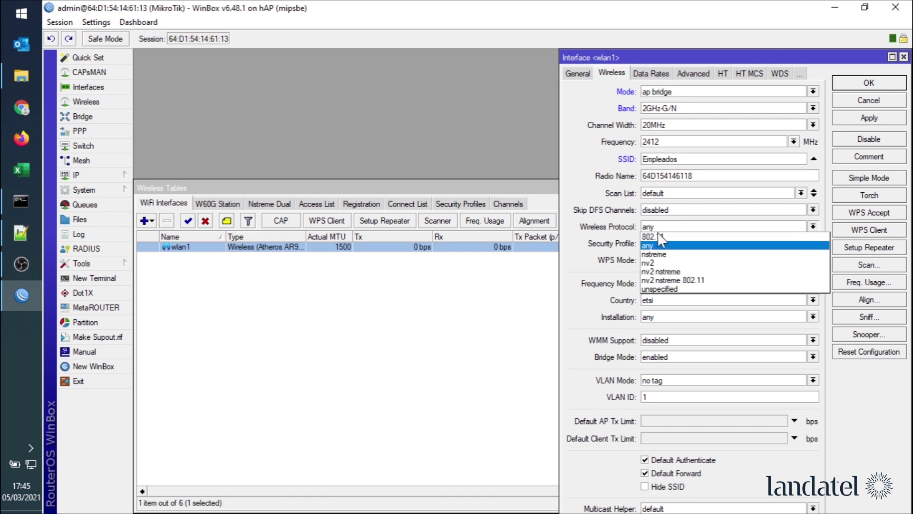
left_click(669, 236)
left_click(666, 244)
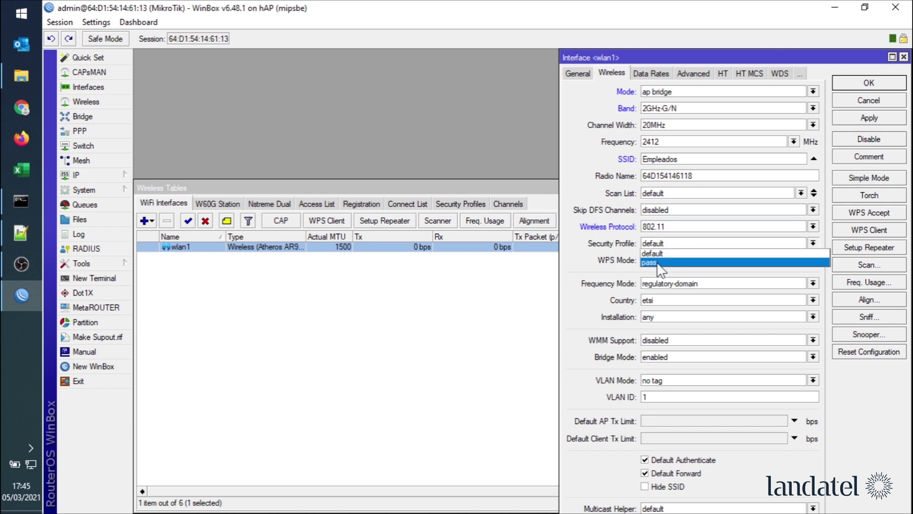
left_click(658, 261)
left_click(666, 261)
left_click(669, 269)
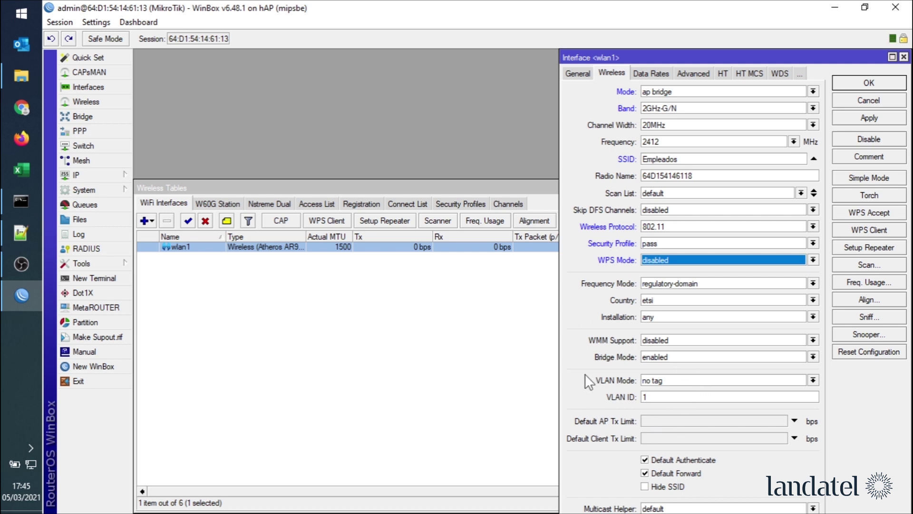
left_click(650, 397)
key("BackSpace")
type("1")
- Save wlan1, then add virtual interface wlan2 with SSID Invitados and security profile pass
left_click(862, 117)
left_click(870, 82)
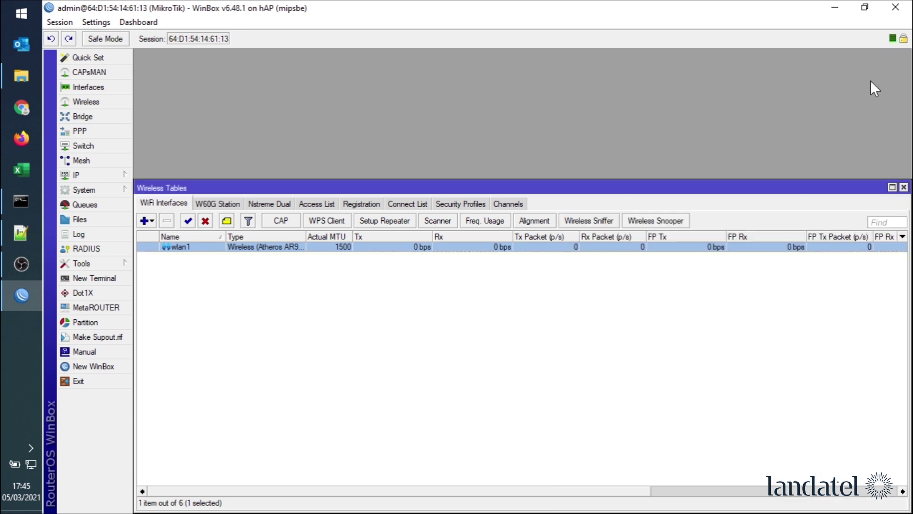
left_click(152, 223)
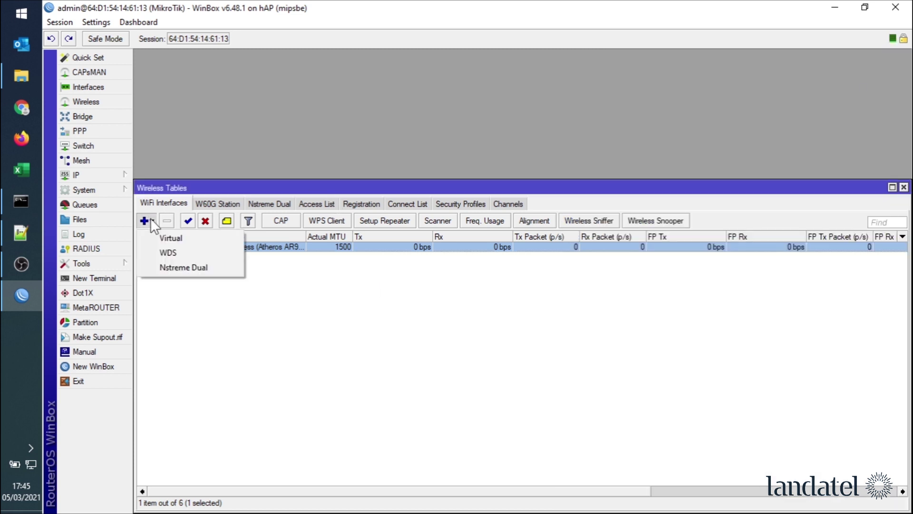
left_click(158, 239)
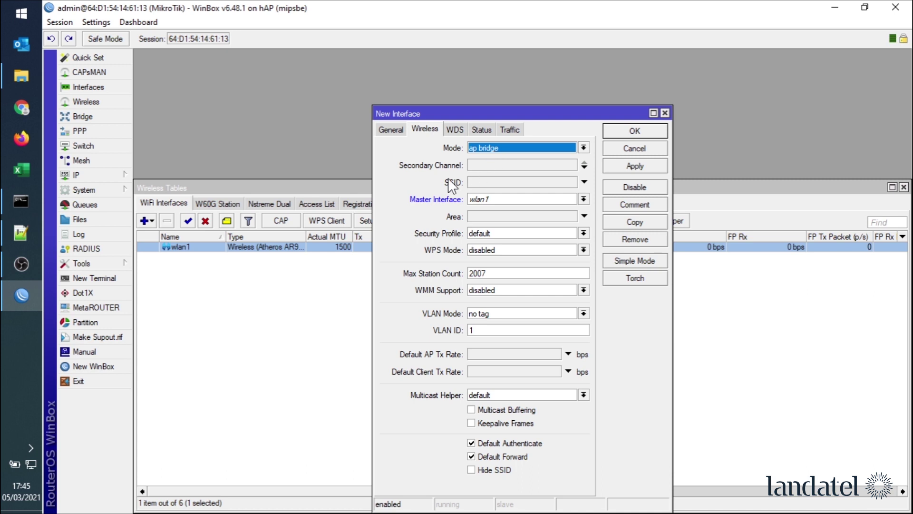
left_click(503, 183)
type("I")
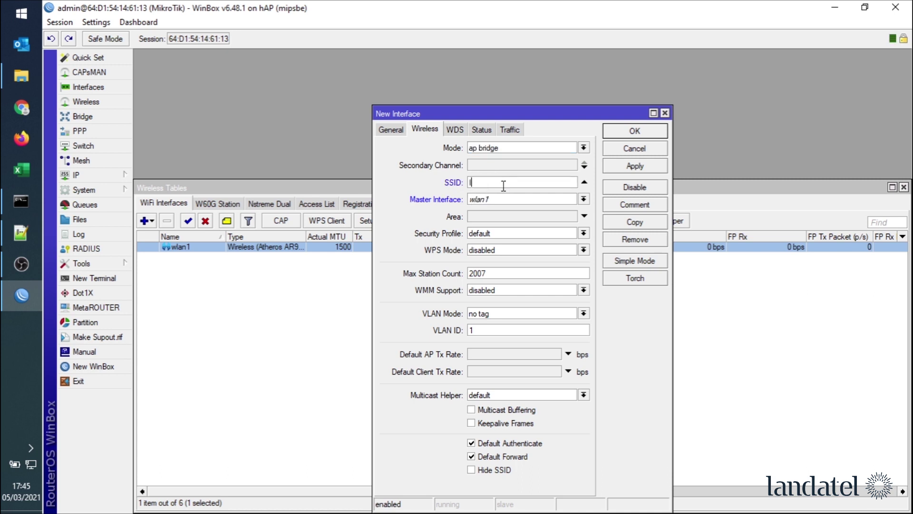
type("nvitados")
left_click(481, 234)
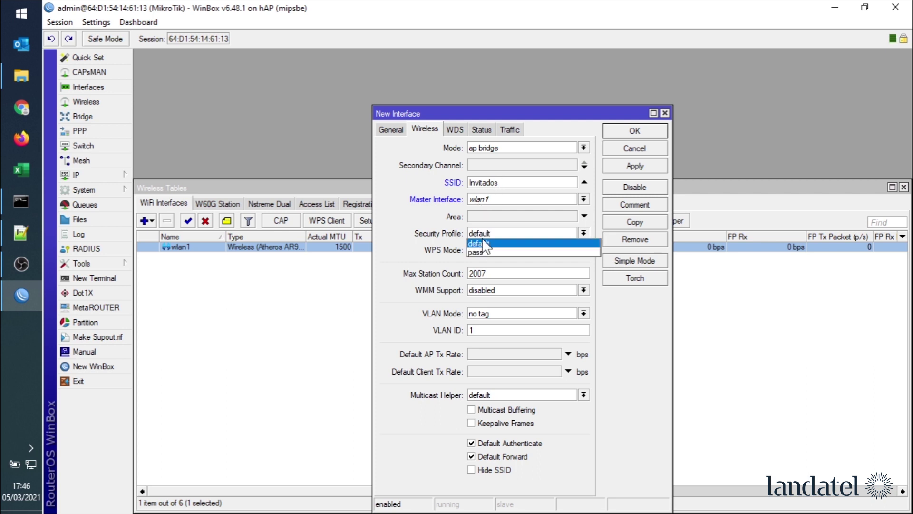
left_click(480, 251)
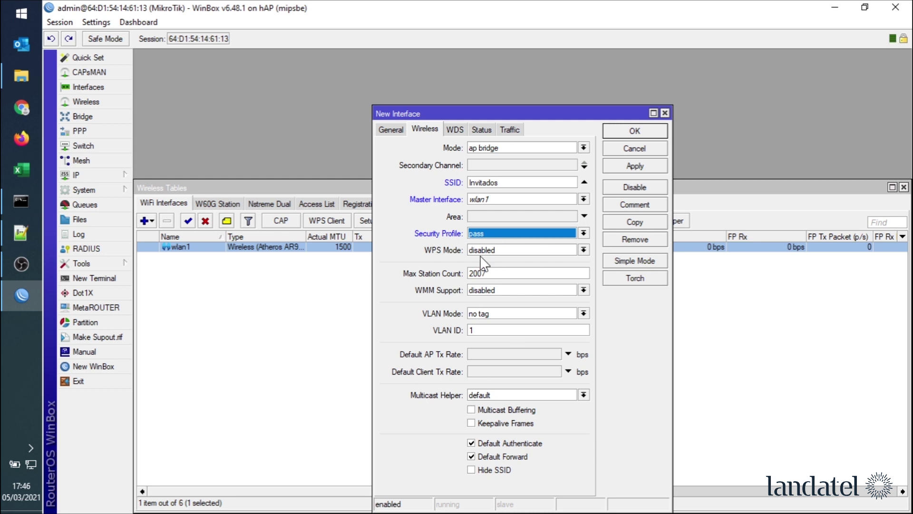
left_click(631, 169)
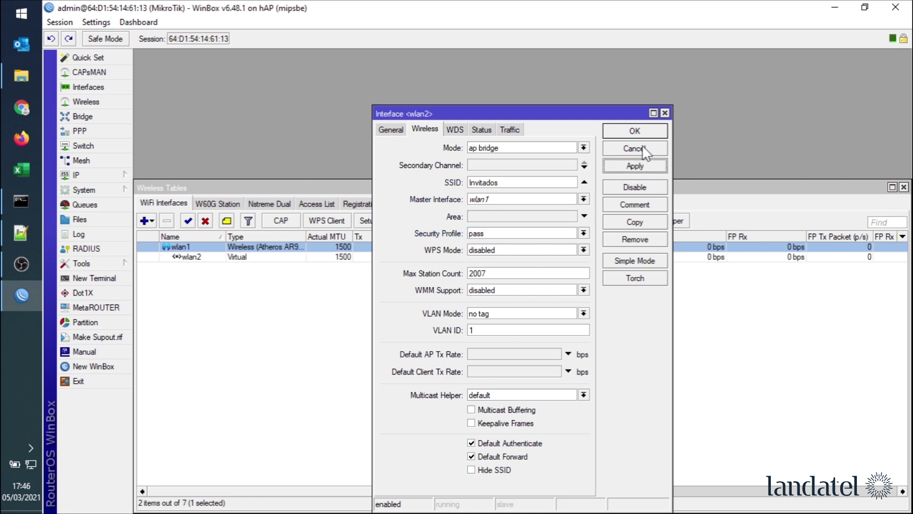
left_click(642, 132)
left_click(904, 187)
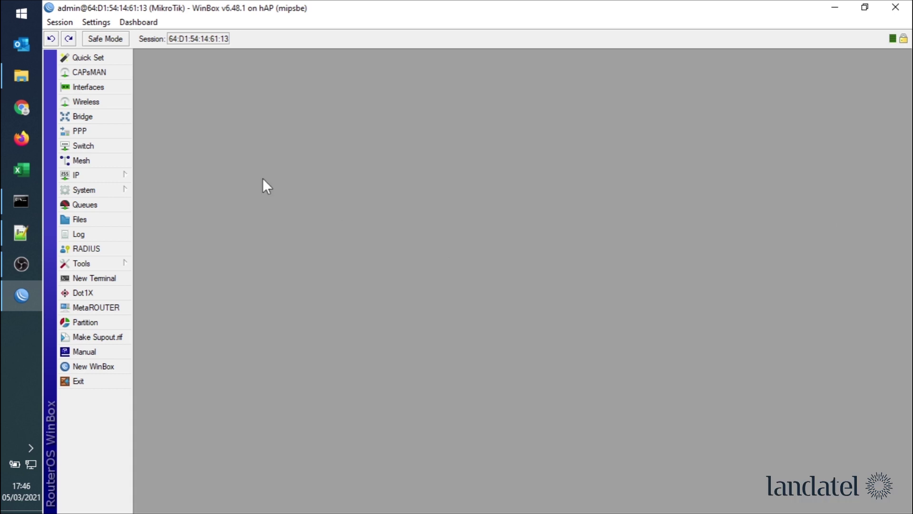
- Add a new bridge in the Bridge window and name it bridgeLAN2
left_click(98, 118)
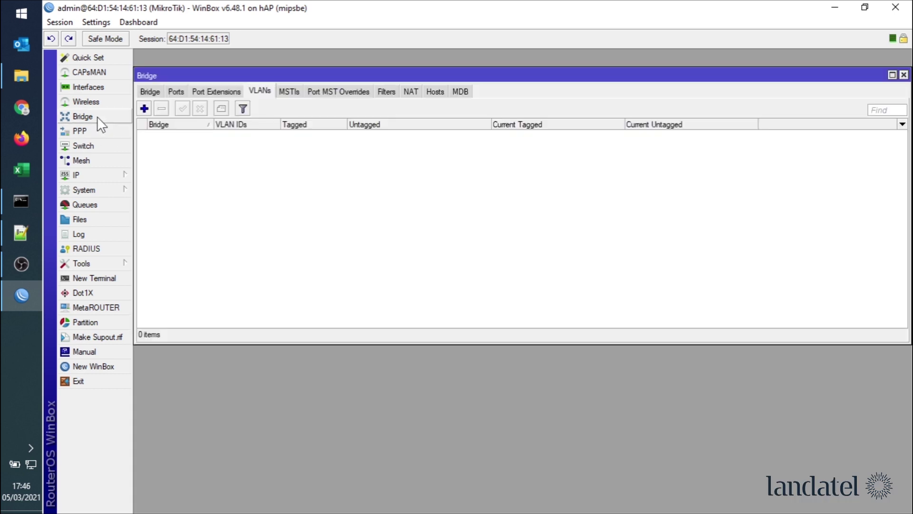
left_click(156, 91)
left_click(144, 108)
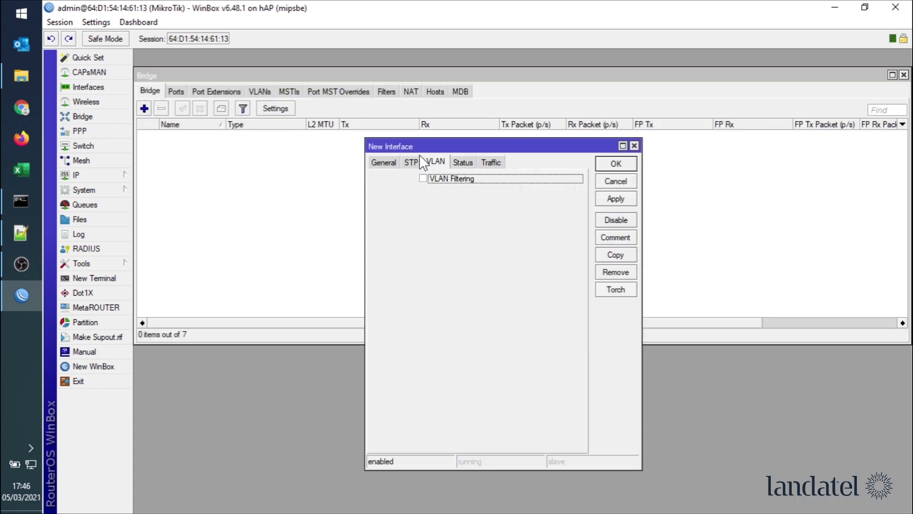
left_click(382, 163)
left_click(494, 179)
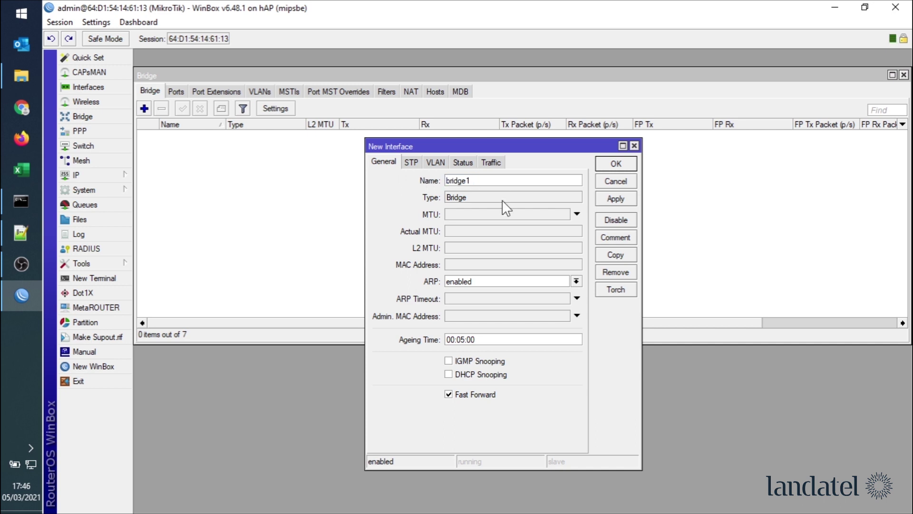
key("BackSpace")
type("LAN2")
left_click(605, 199)
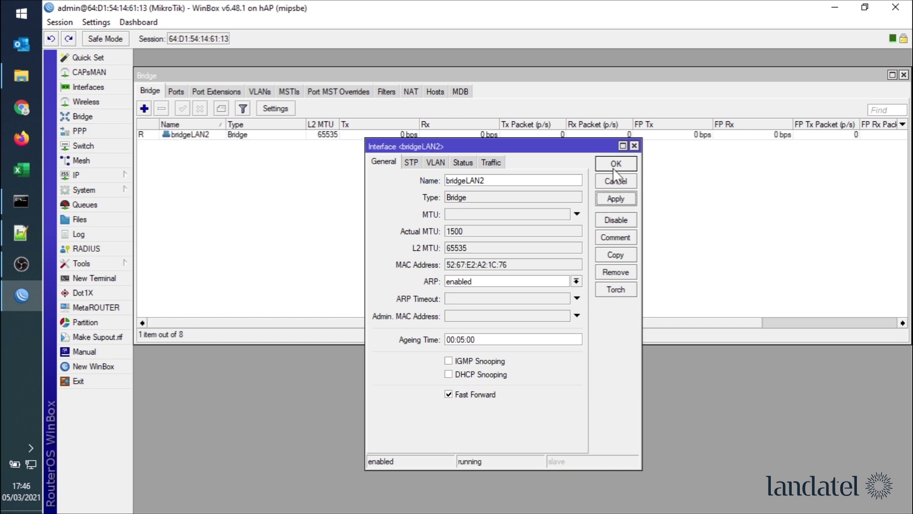
left_click(616, 164)
- Add ether1 as a port of bridgeLAN2
left_click(174, 93)
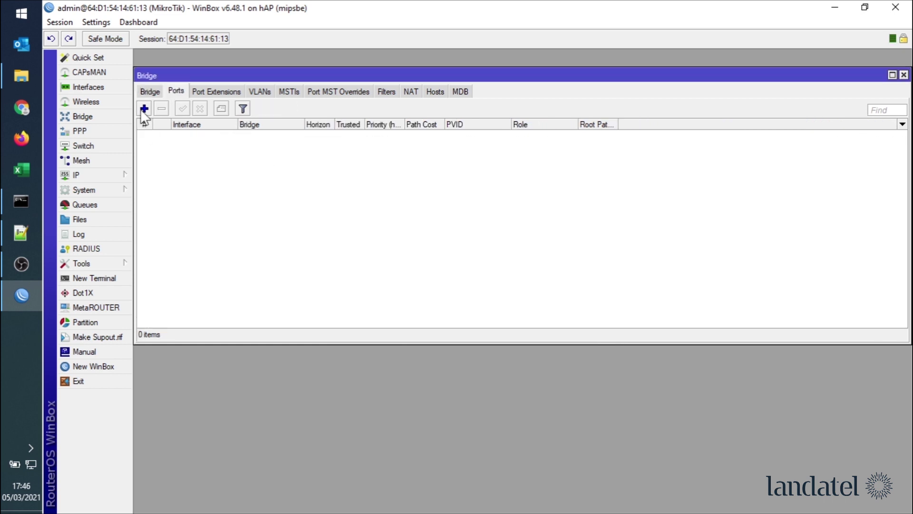
left_click(144, 108)
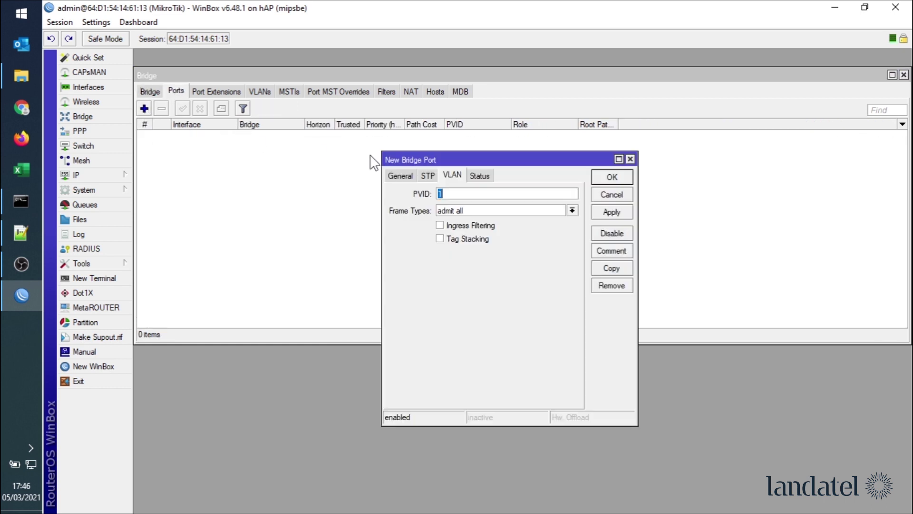
left_click(403, 175)
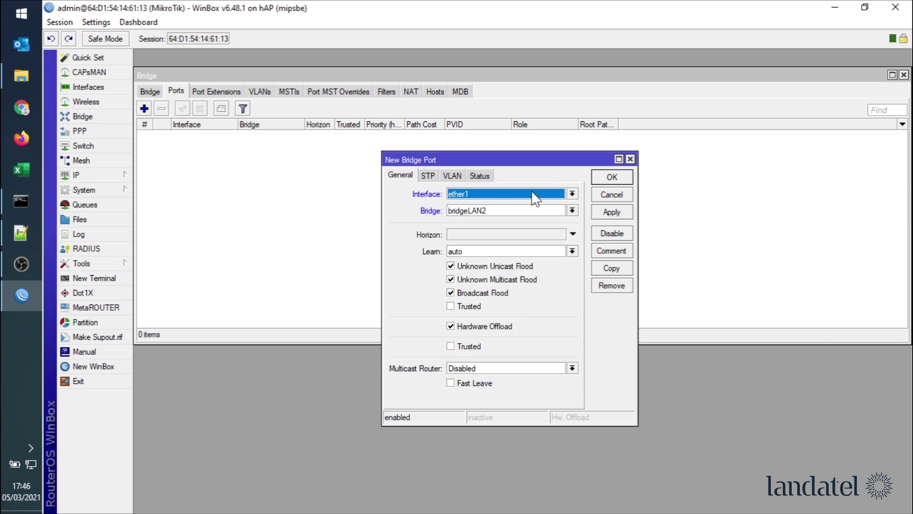
left_click(602, 214)
left_click(611, 177)
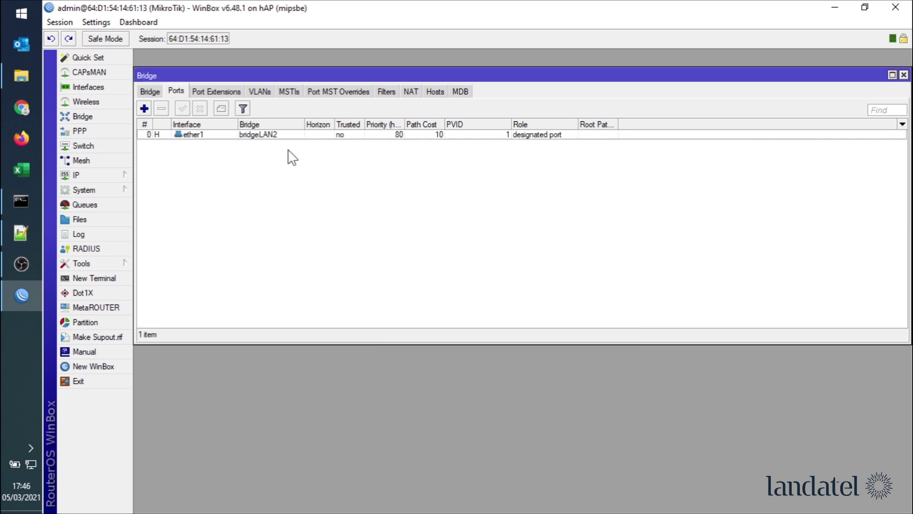
double_click(177, 136)
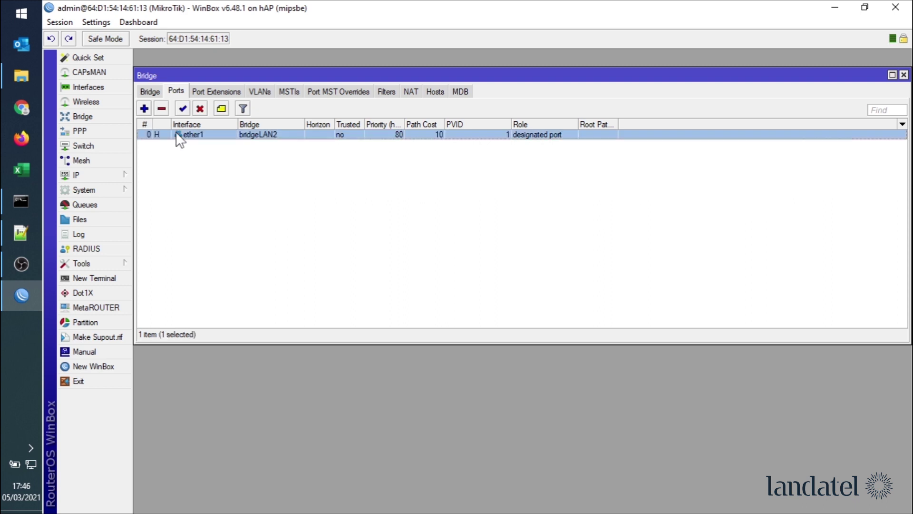
- Copy the port entry to add ether2, ether3 and ether4 to bridgeLAN2
left_click(610, 270)
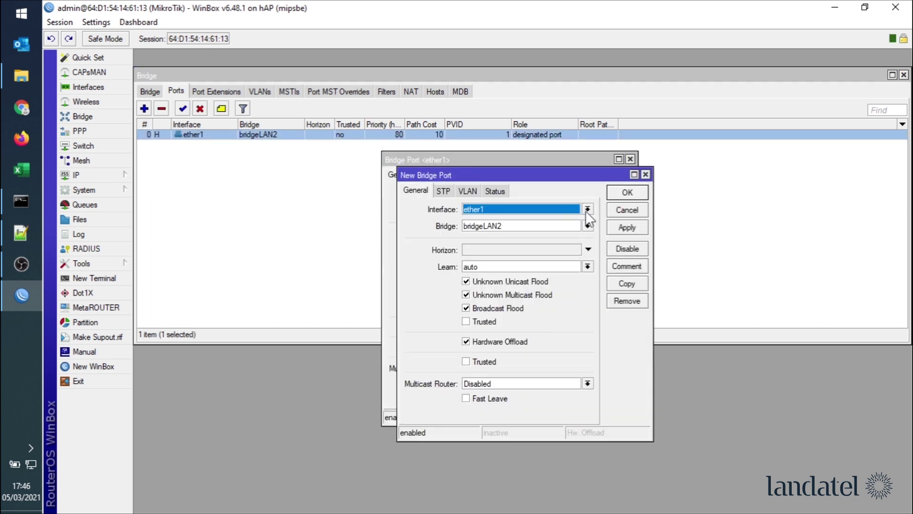
left_click(588, 209)
left_click(562, 246)
left_click(619, 226)
left_click(624, 284)
left_click(603, 224)
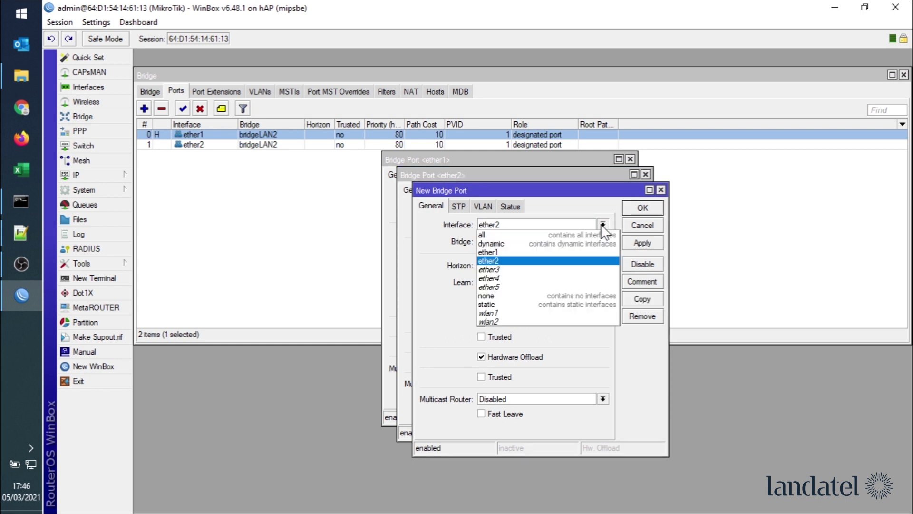
left_click(526, 270)
left_click(631, 242)
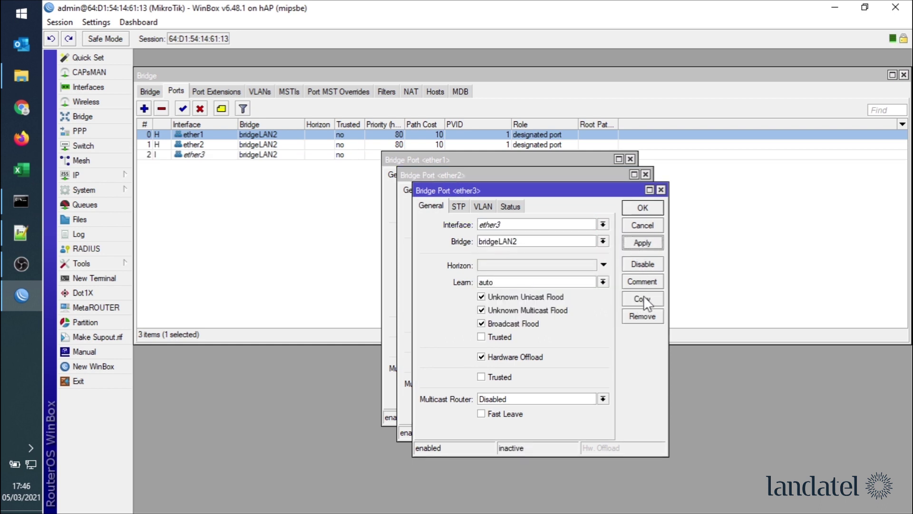
left_click(639, 299)
left_click(618, 241)
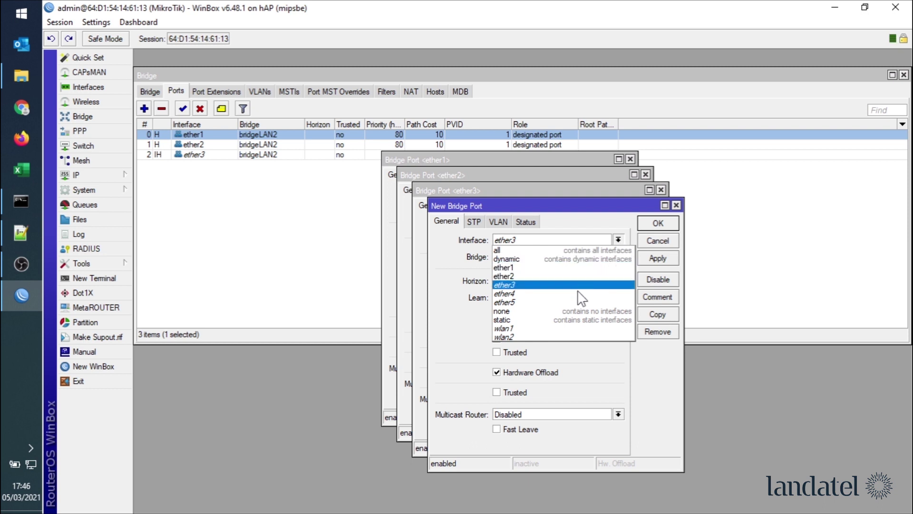
left_click(505, 294)
left_click(657, 257)
- Copy the port entry to add ether5, wlan1 and wlan2 to bridgeLAN2
left_click(664, 309)
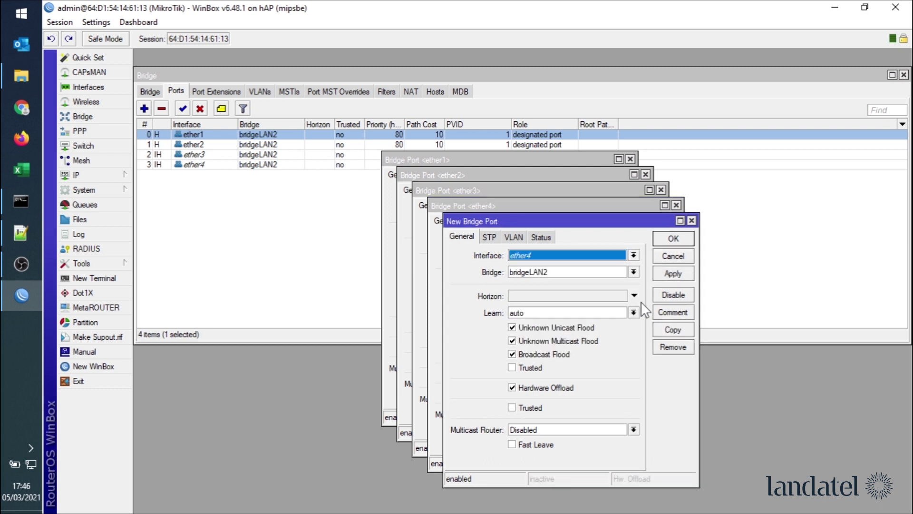
left_click(633, 255)
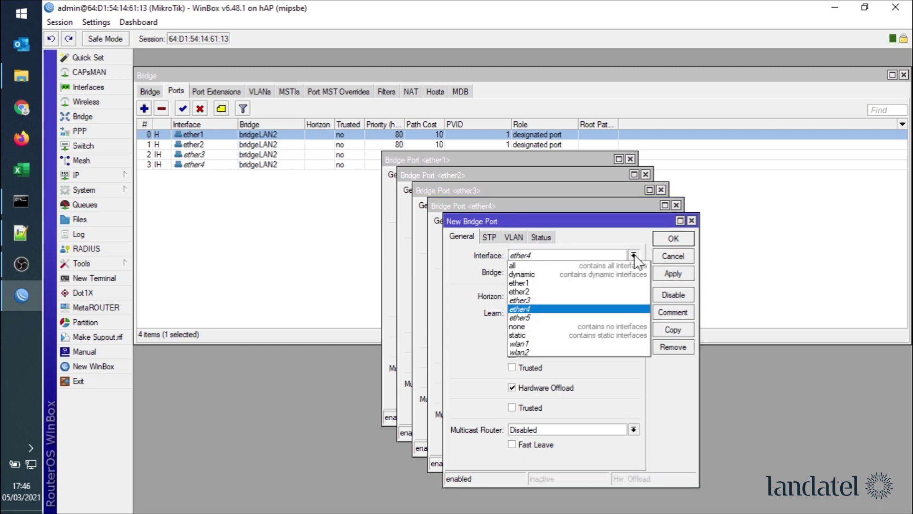
left_click(589, 315)
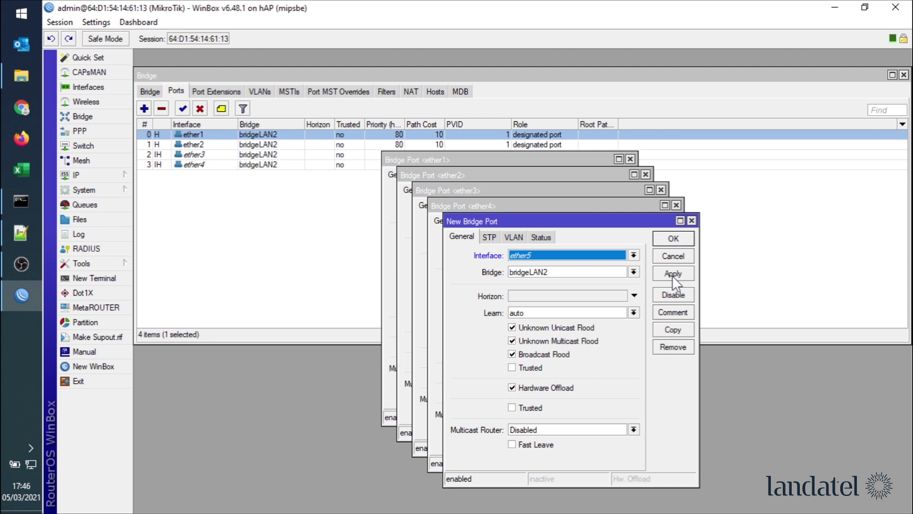
left_click(673, 275)
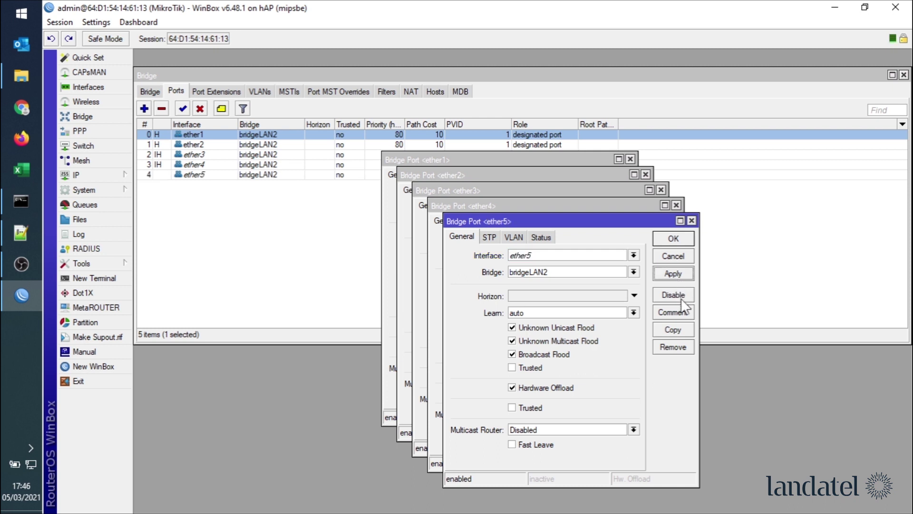
left_click(672, 330)
left_click(649, 270)
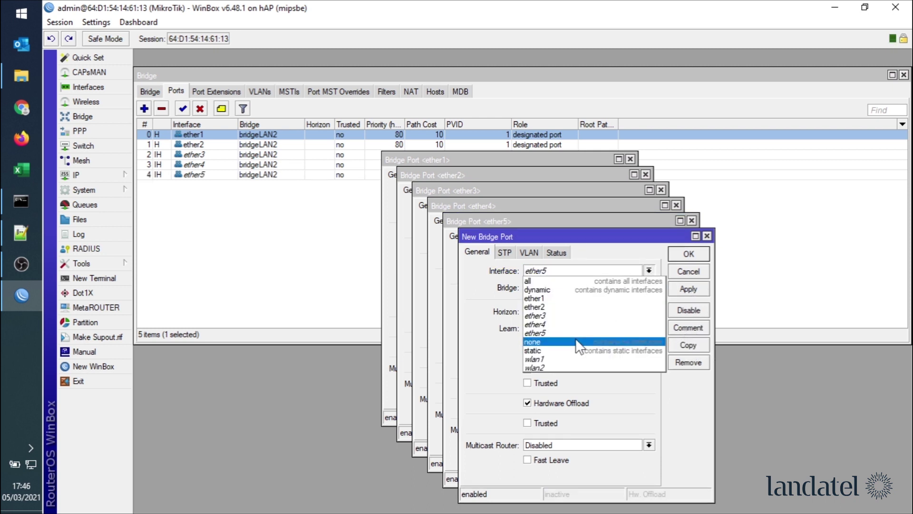
left_click(590, 360)
left_click(688, 287)
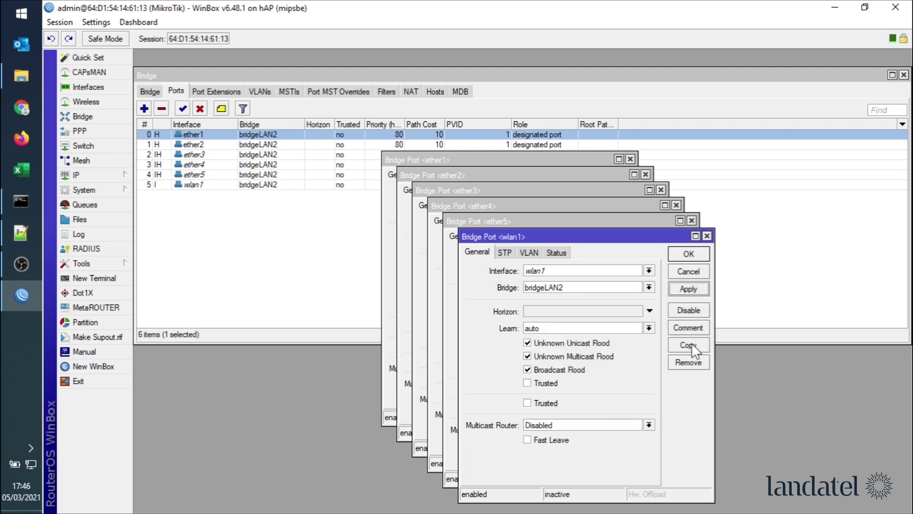
left_click(691, 344)
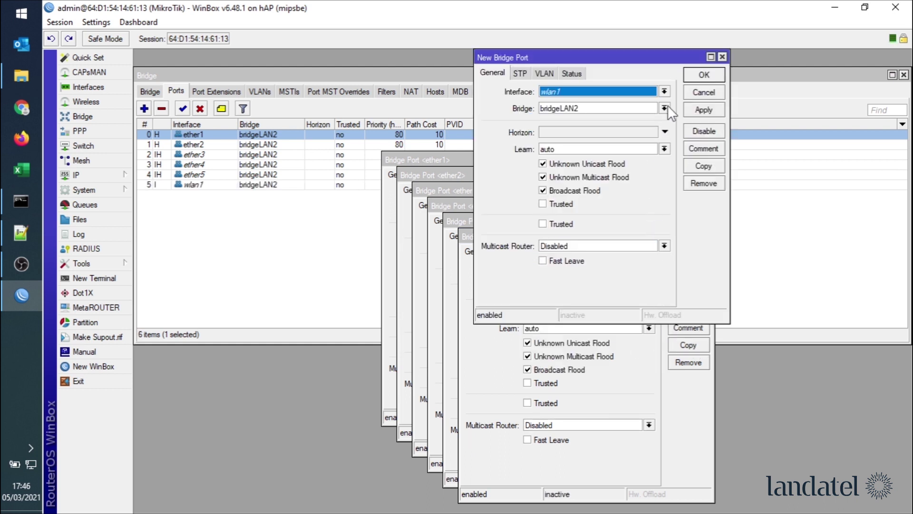
left_click(664, 92)
left_click(578, 187)
left_click(700, 110)
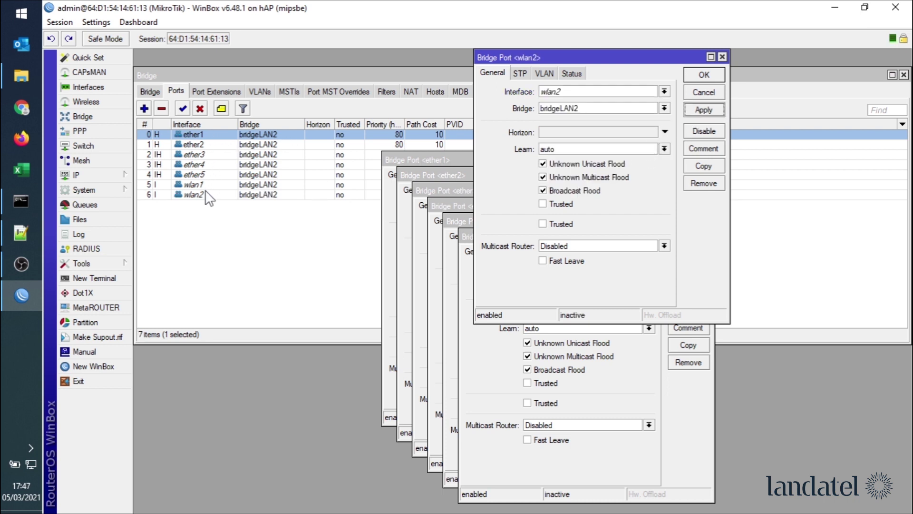
key("Escape")
key("Escape")
key("Escape")
key("Escape")
key("Escape")
key("Escape")
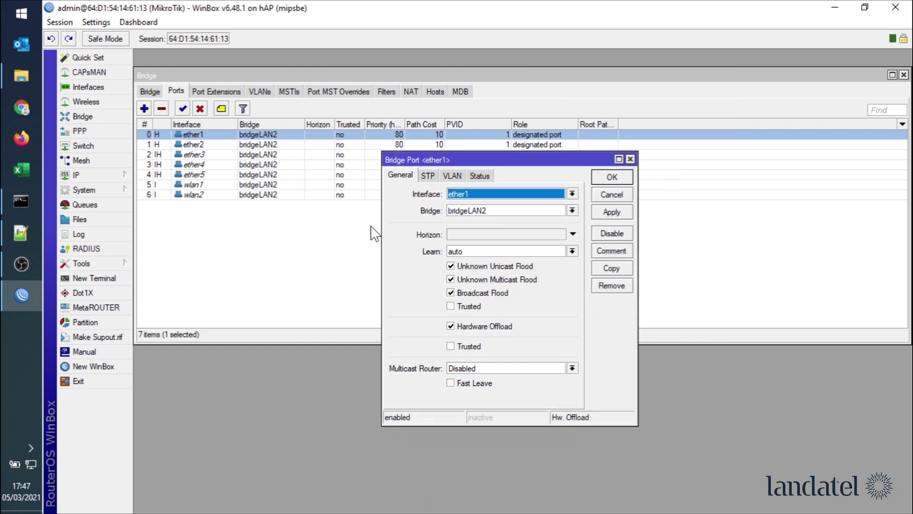
- Close the last port dialog and show the PVID column in the bridgeLAN2 port list
key("Escape")
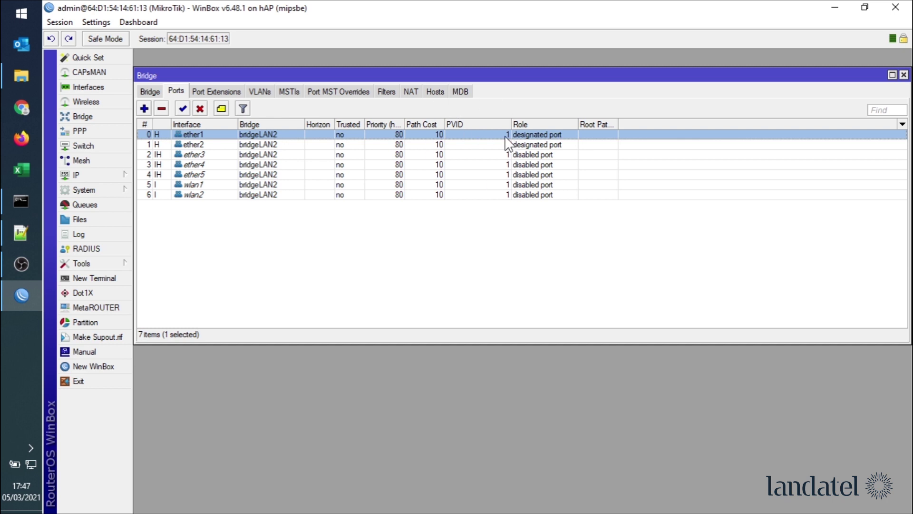
left_click(902, 124)
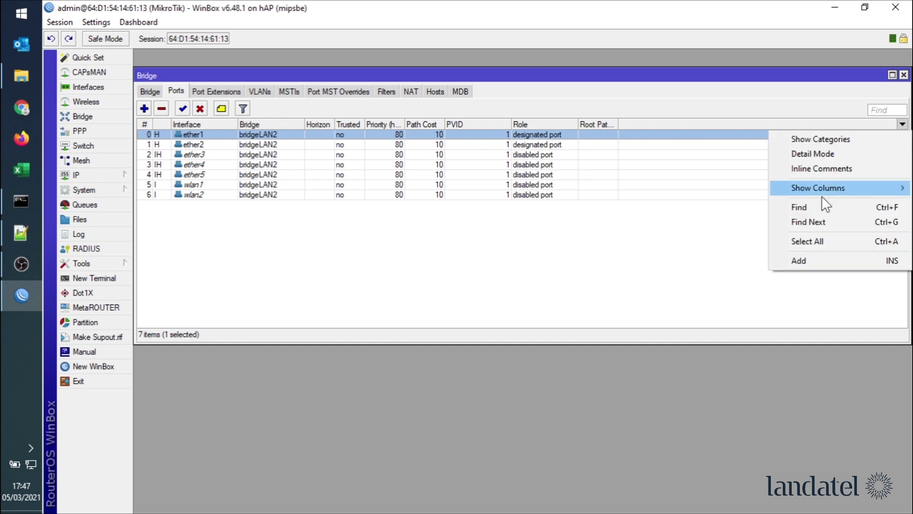
mouse_move(819, 190)
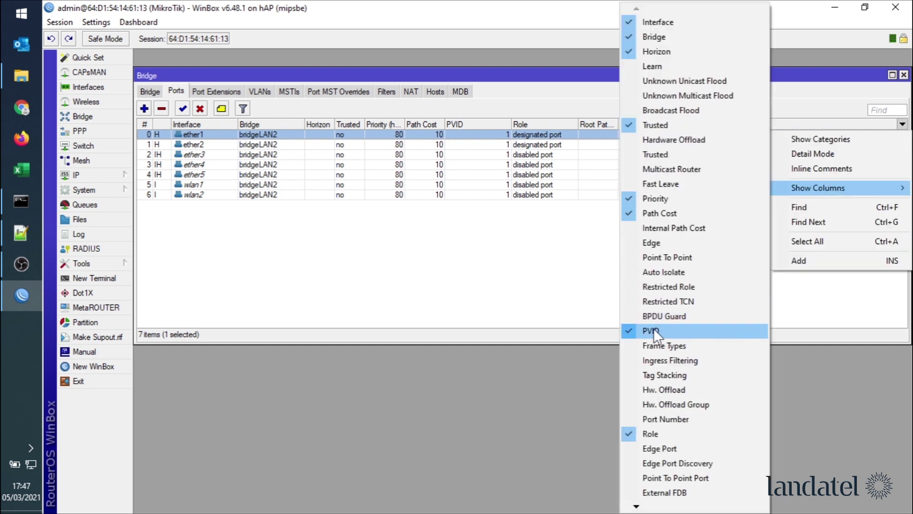
left_click(409, 285)
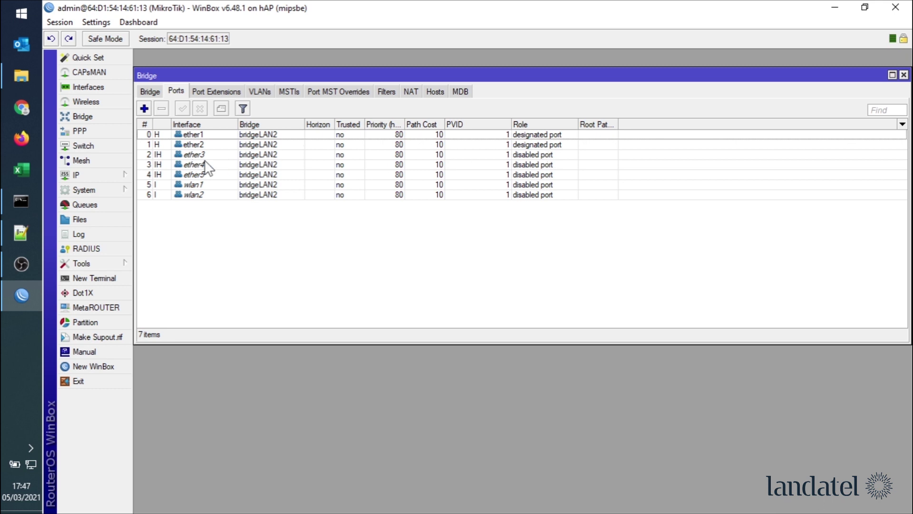
- Set PVID 21 on ether4 and PVID 22 on ether5
double_click(203, 166)
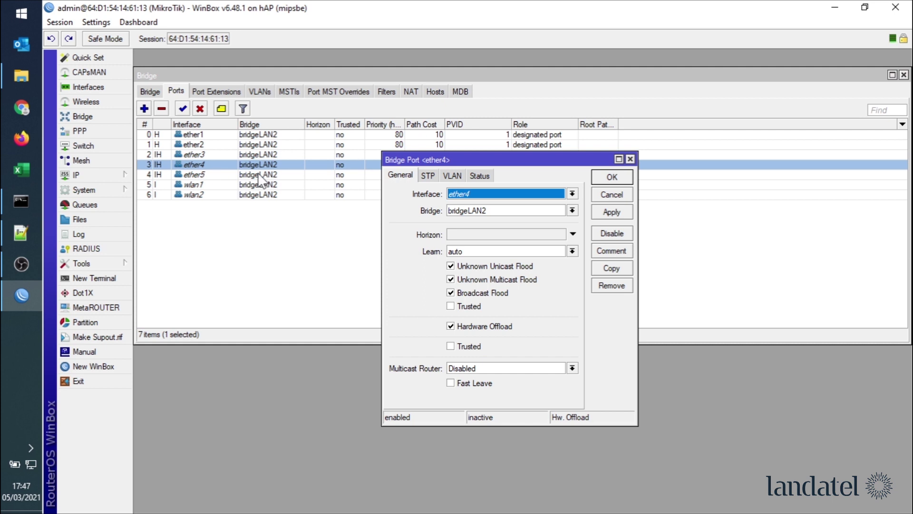
left_click(453, 176)
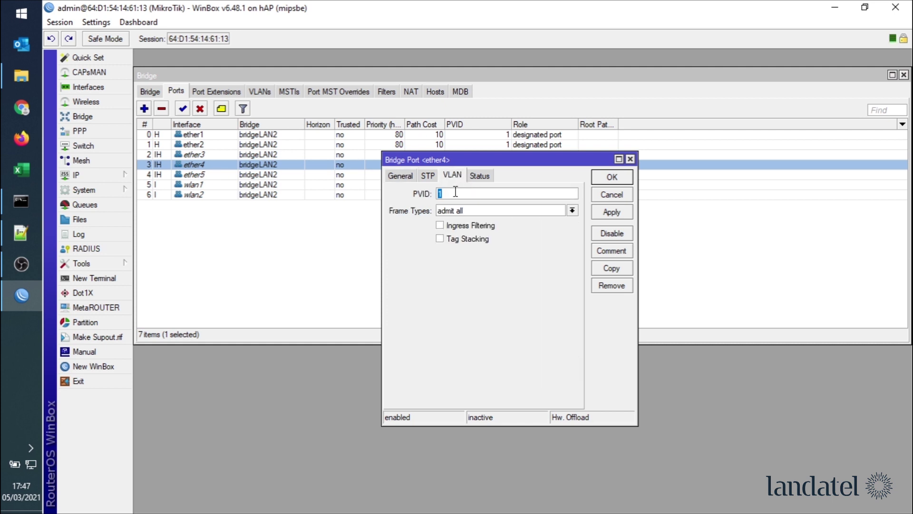
type("21")
left_click(612, 177)
double_click(264, 175)
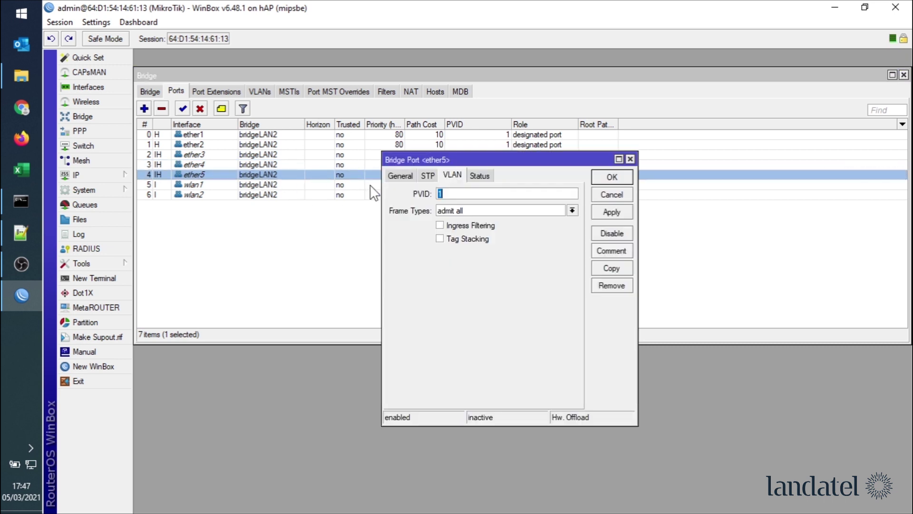
double_click(457, 194)
type("22")
left_click(612, 177)
- Set PVID 21 on wlan1 and PVID 22 on wlan2
double_click(257, 184)
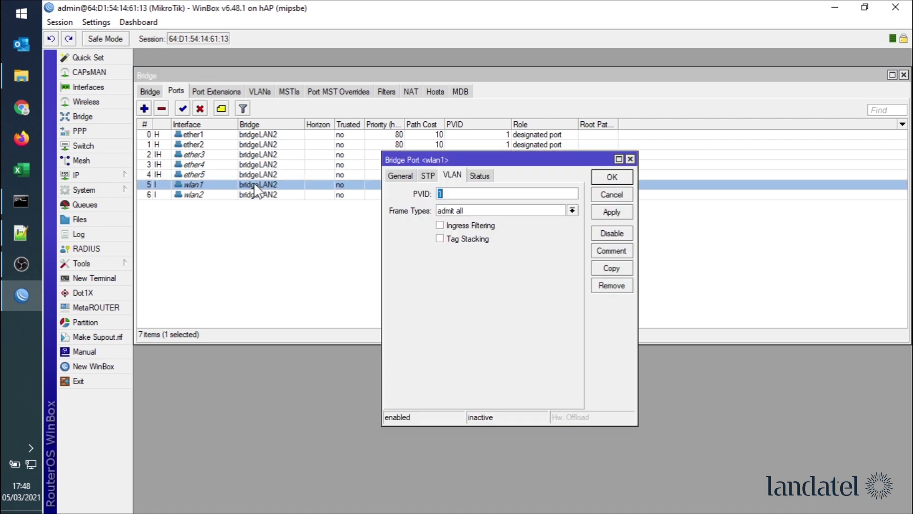
double_click(473, 193)
type("21")
left_click(611, 177)
double_click(369, 195)
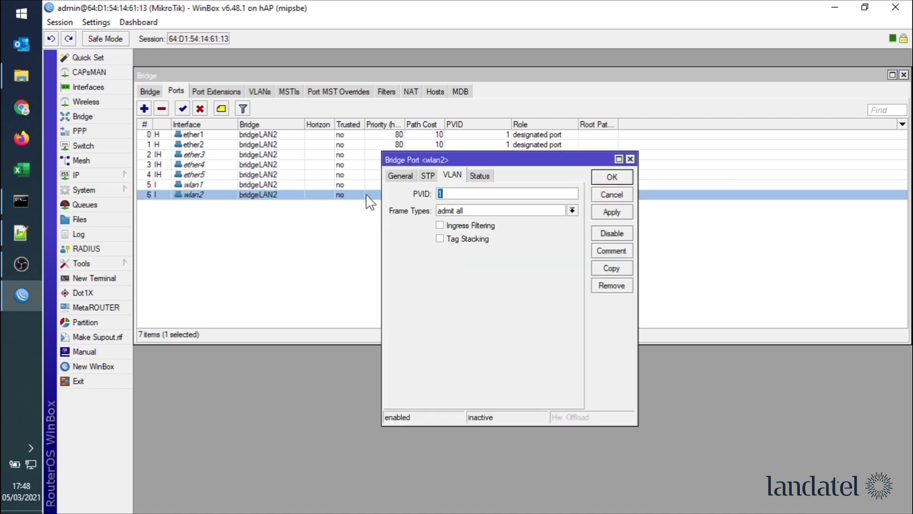
double_click(483, 195)
type("22")
left_click(611, 178)
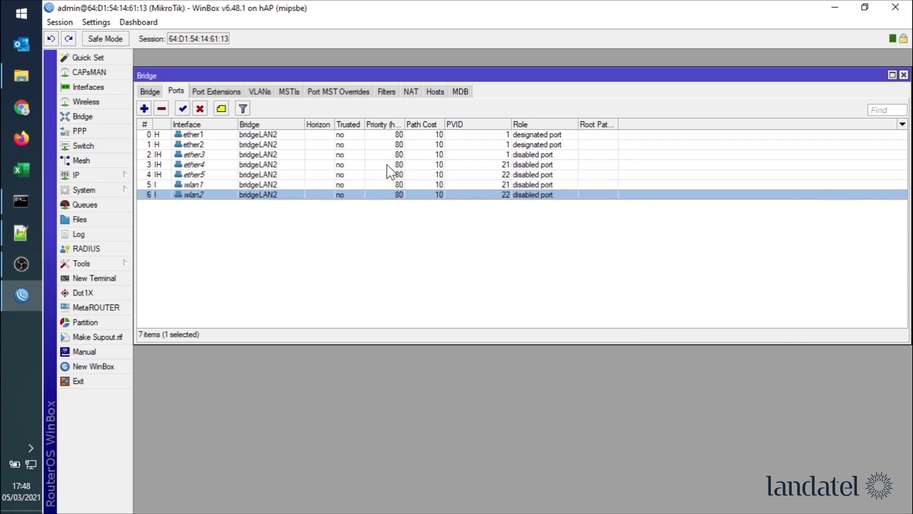
left_click(149, 92)
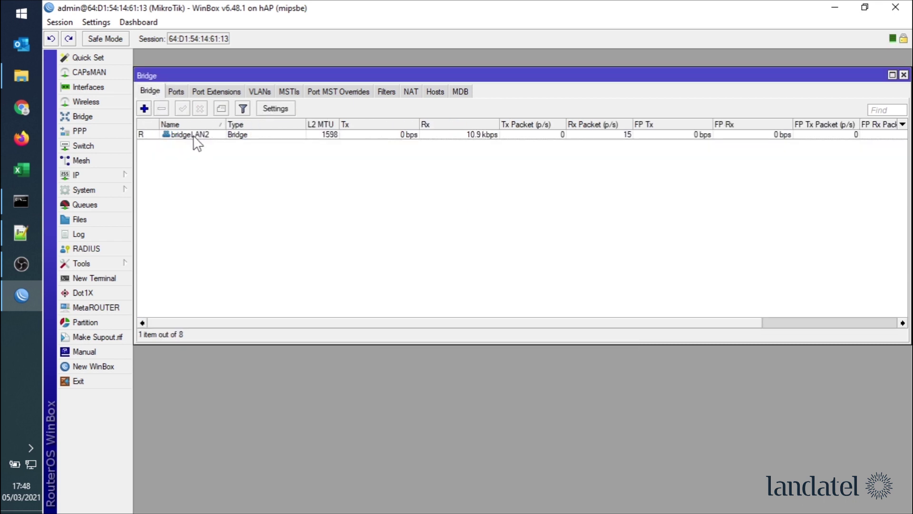
- Enable VLAN Filtering on bridgeLAN2 and view its bridge VLANs table
double_click(193, 135)
left_click(435, 161)
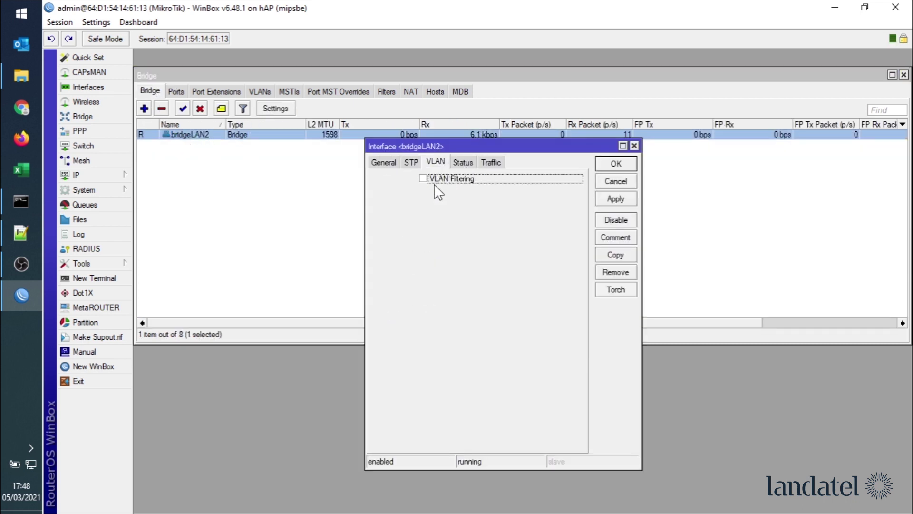
left_click(423, 179)
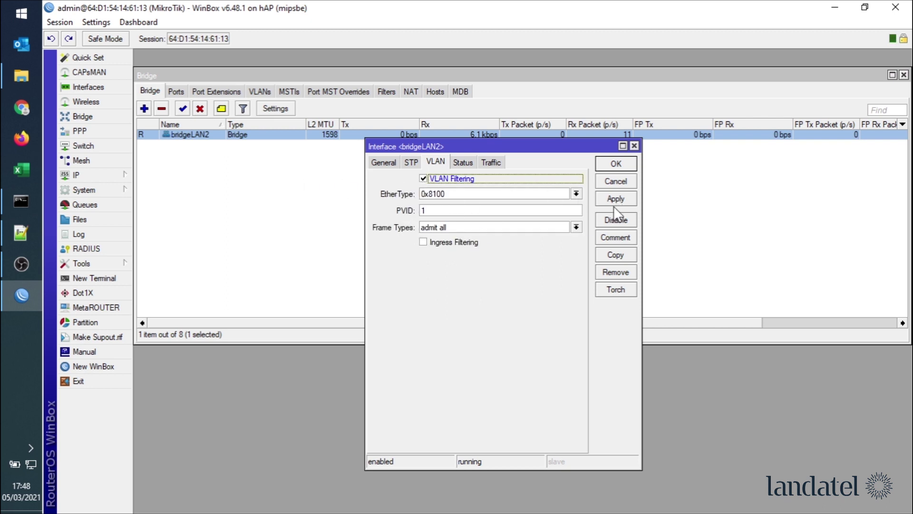
left_click(618, 167)
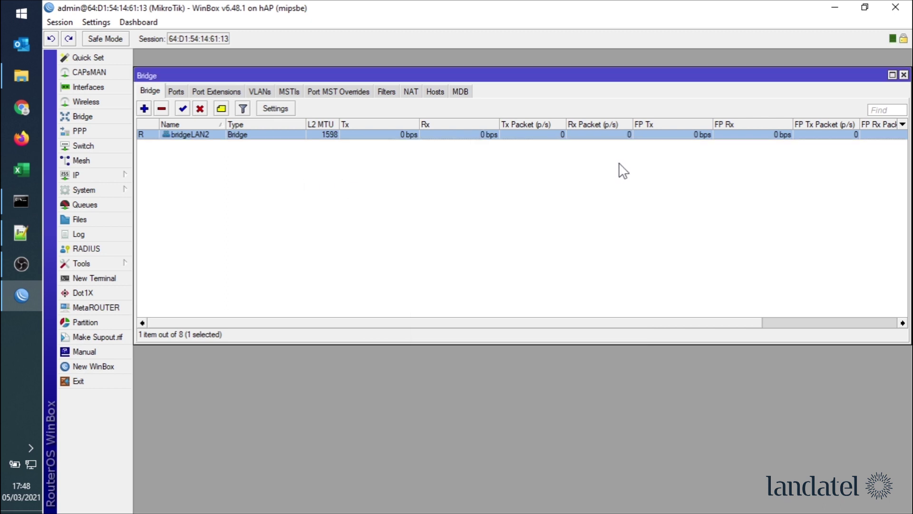
left_click(260, 92)
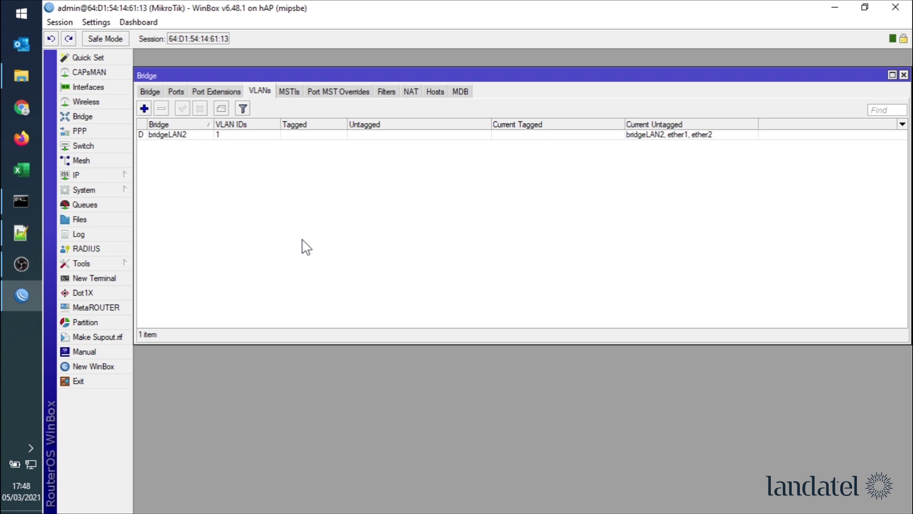
- Create a DHCP client on interface bridgeLAN2 and close the DHCP Client list
left_click(102, 175)
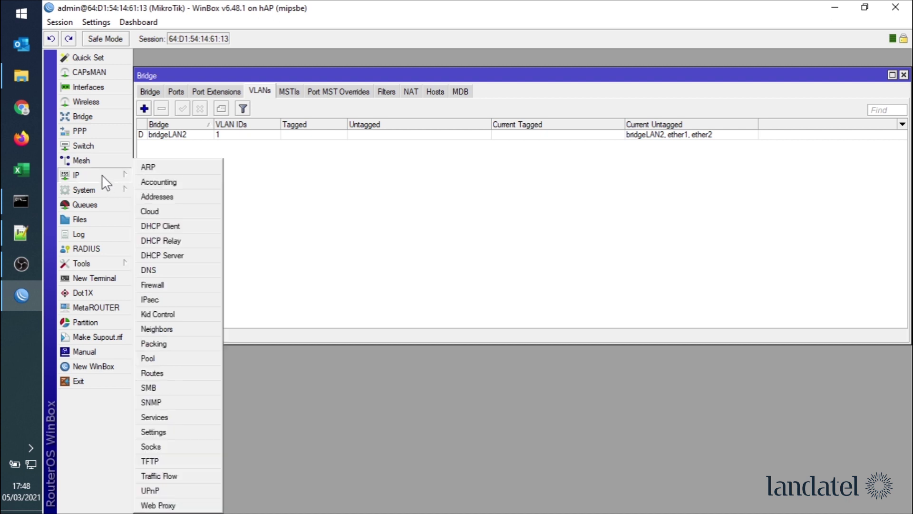
left_click(175, 227)
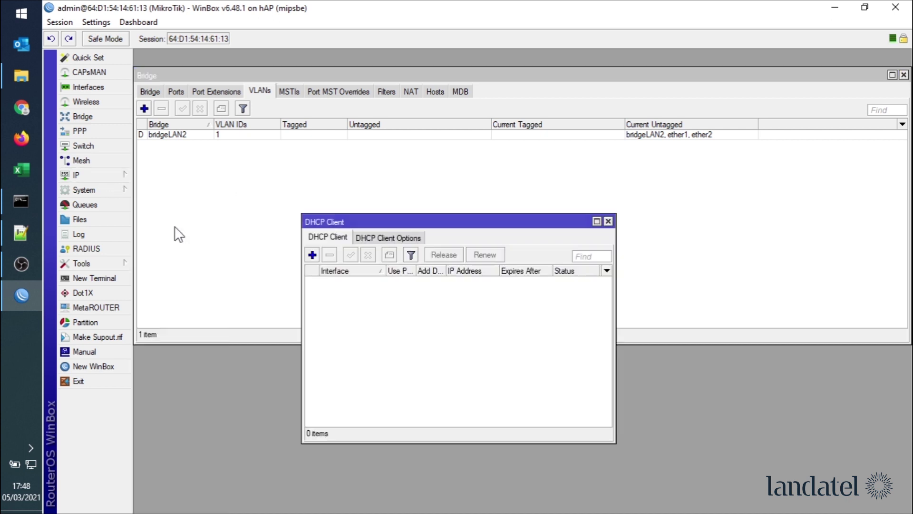
left_click(317, 254)
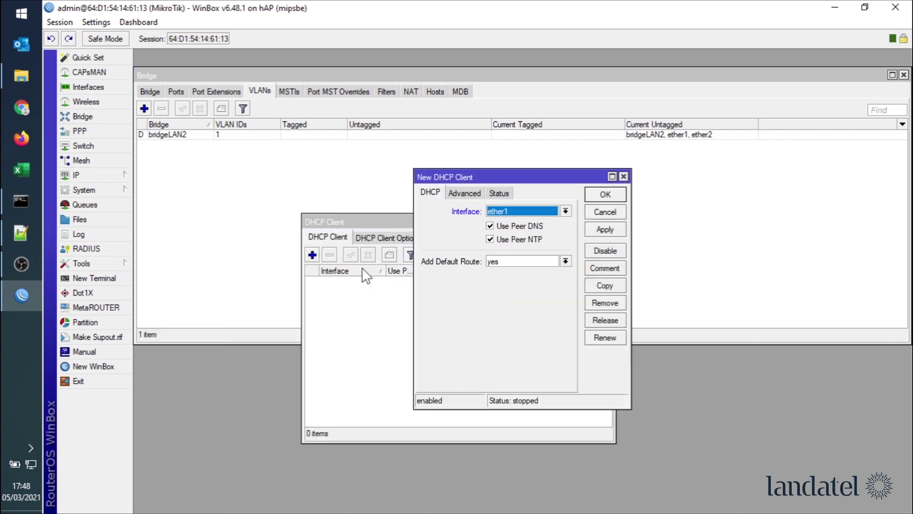
left_click(566, 211)
left_click(536, 221)
left_click(597, 230)
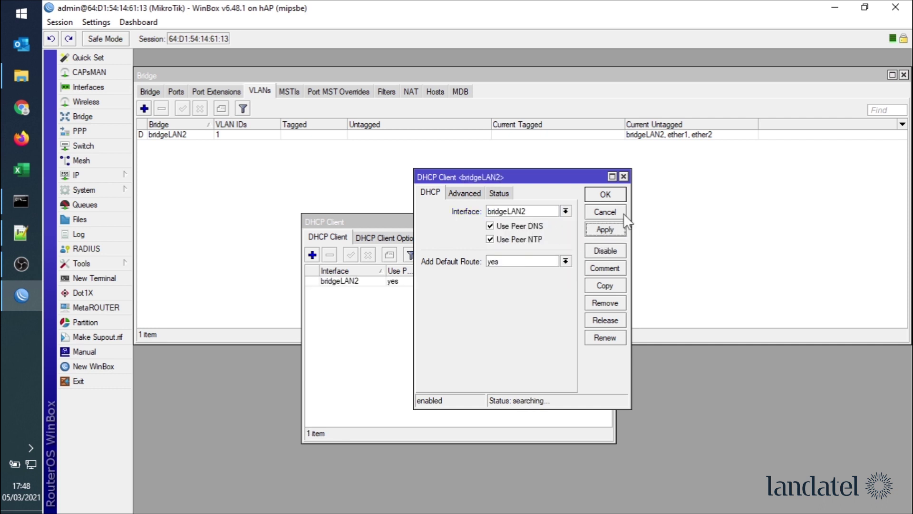
left_click(604, 195)
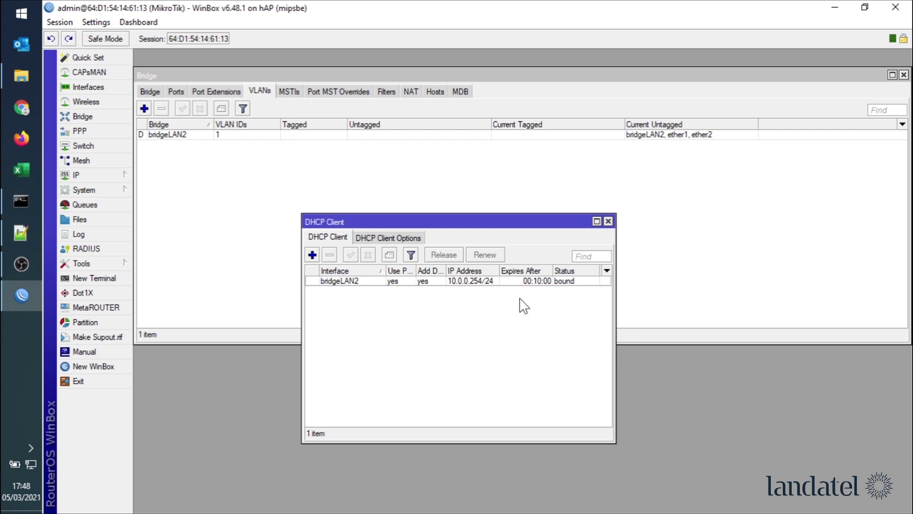
left_click(608, 222)
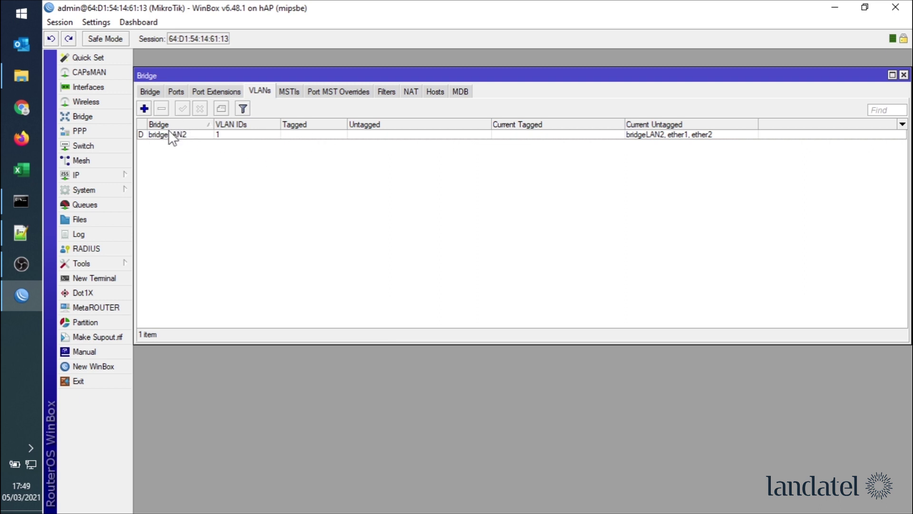
- Start a new bridge VLAN entry with VLAN ID 1 and add untagged port rows
left_click(144, 109)
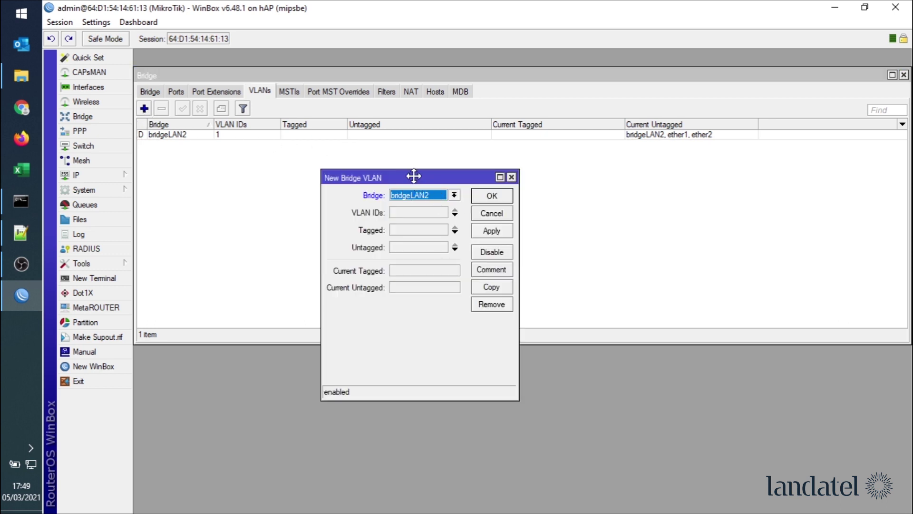
left_click_drag(414, 176, 371, 139)
left_click(392, 174)
type("1")
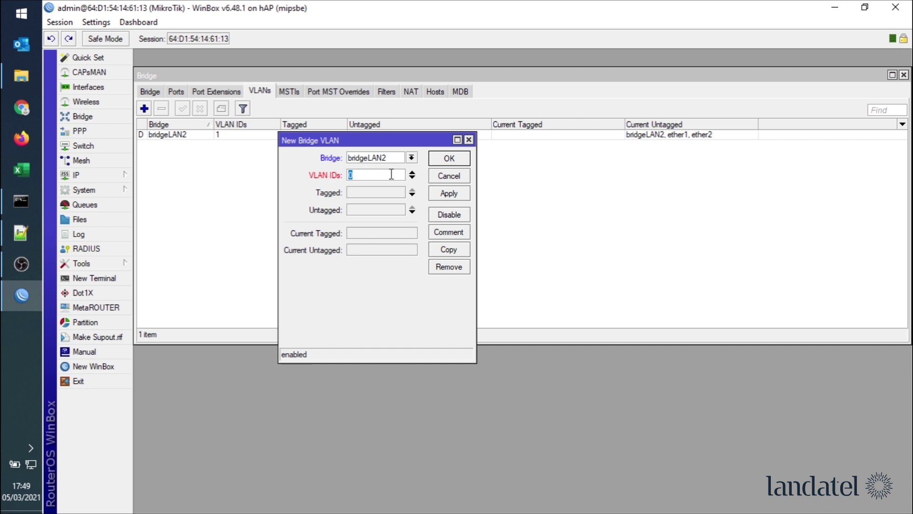
type("1")
left_click(412, 212)
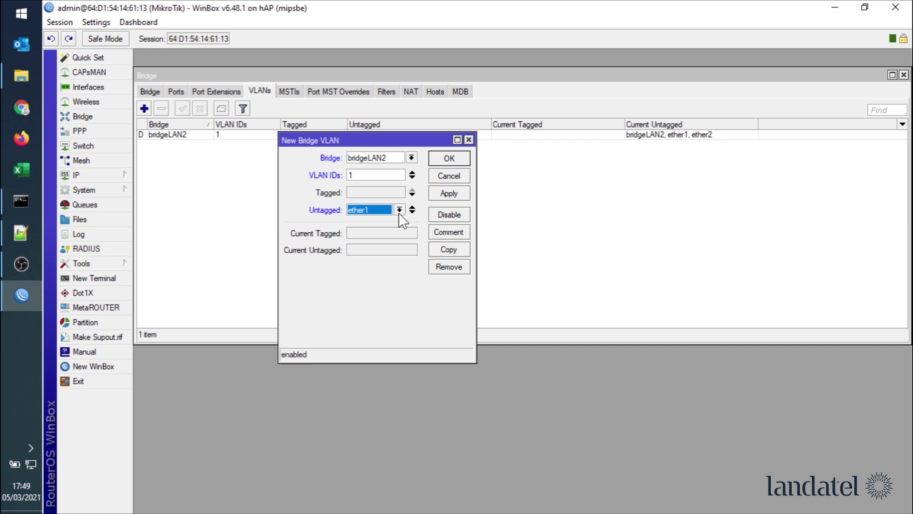
left_click(412, 212)
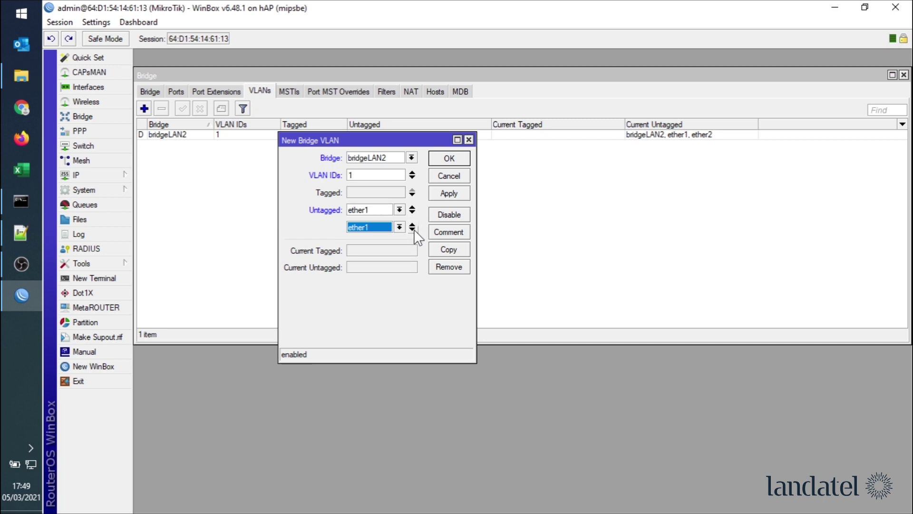
left_click(413, 227)
- Set the untagged ports to ether2, ether3 and bridgeLAN2 alongside ether1, then save VLAN 1
left_click(400, 227)
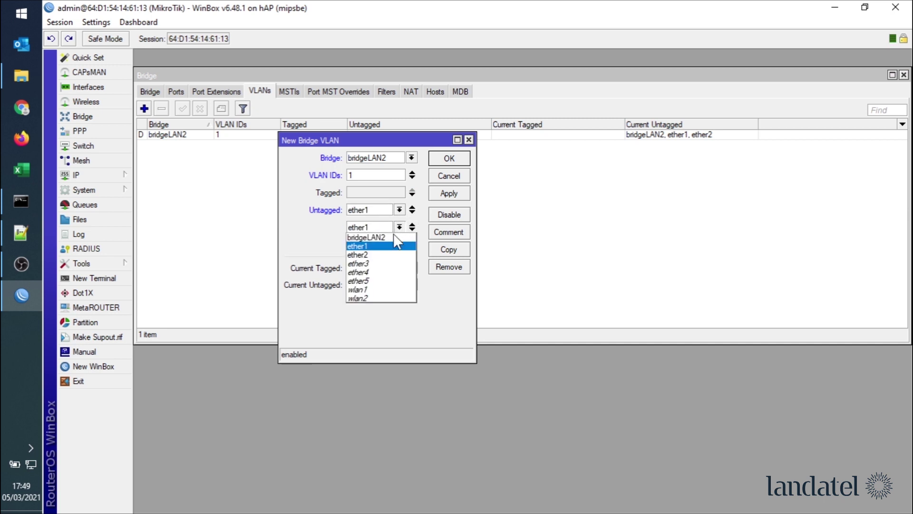
left_click(386, 255)
left_click(400, 245)
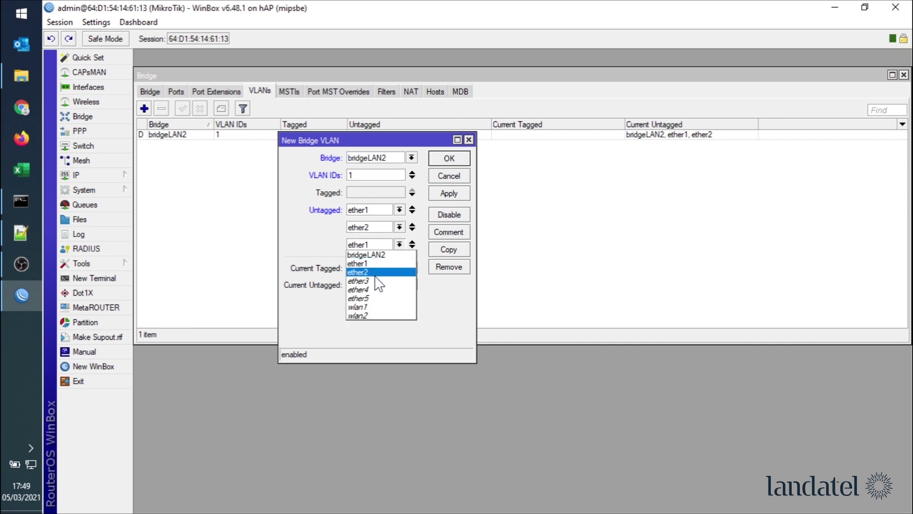
left_click(386, 280)
left_click(412, 246)
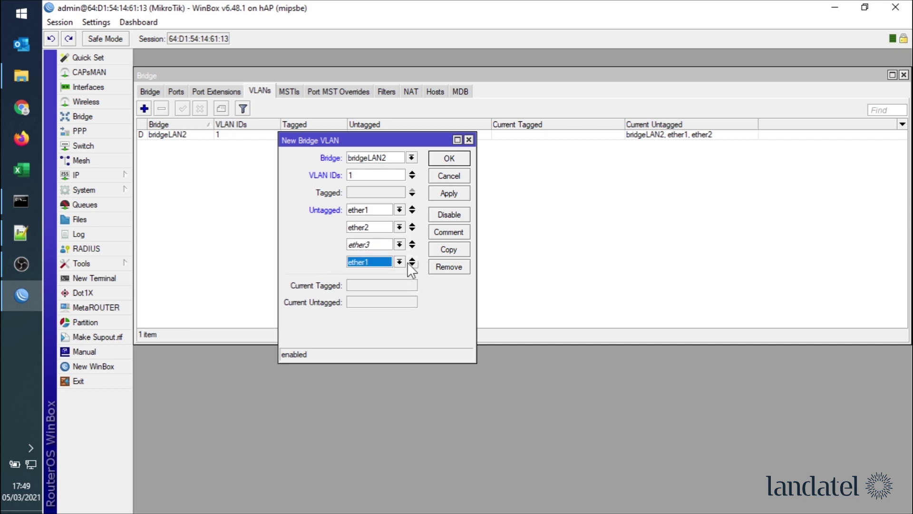
left_click(399, 261)
left_click(393, 273)
left_click(443, 198)
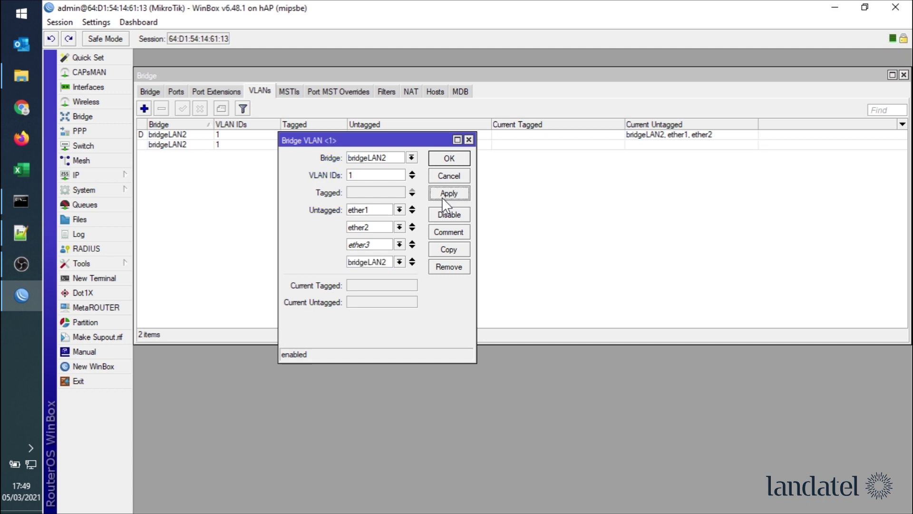
left_click(449, 158)
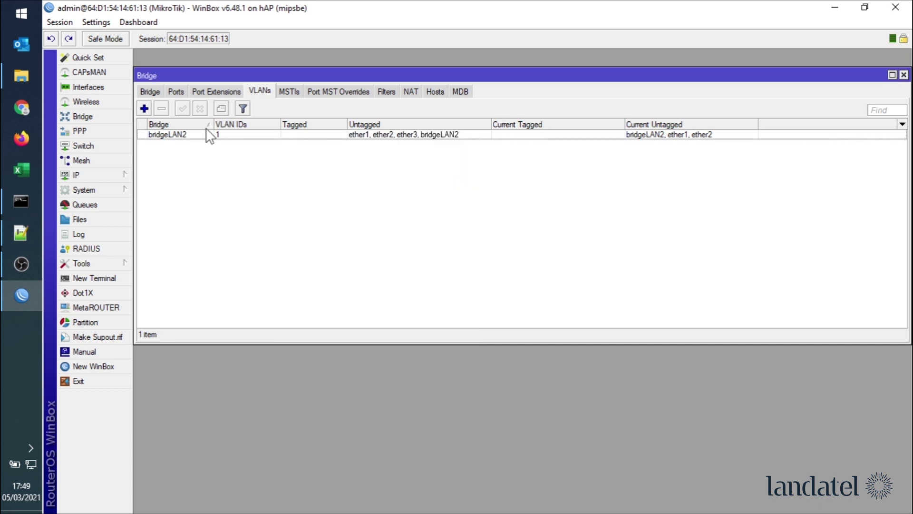
left_click(144, 108)
- Enter VLAN ID 21 with ether4 and wlan1 as untagged ports
left_click(385, 174)
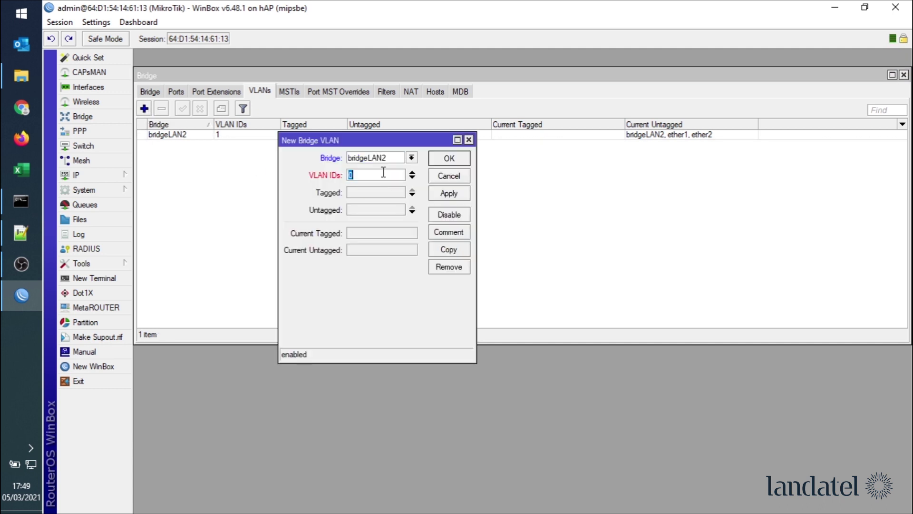
type("21")
left_click(412, 213)
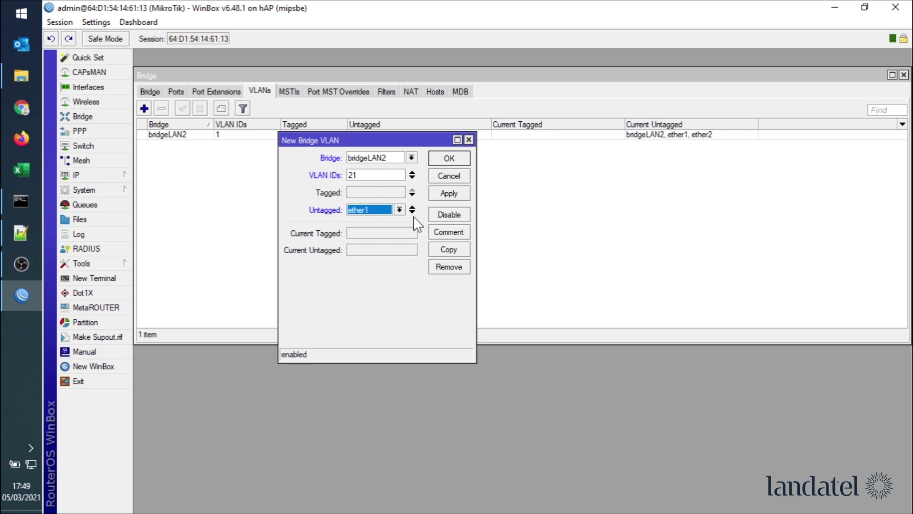
left_click(412, 213)
left_click(398, 211)
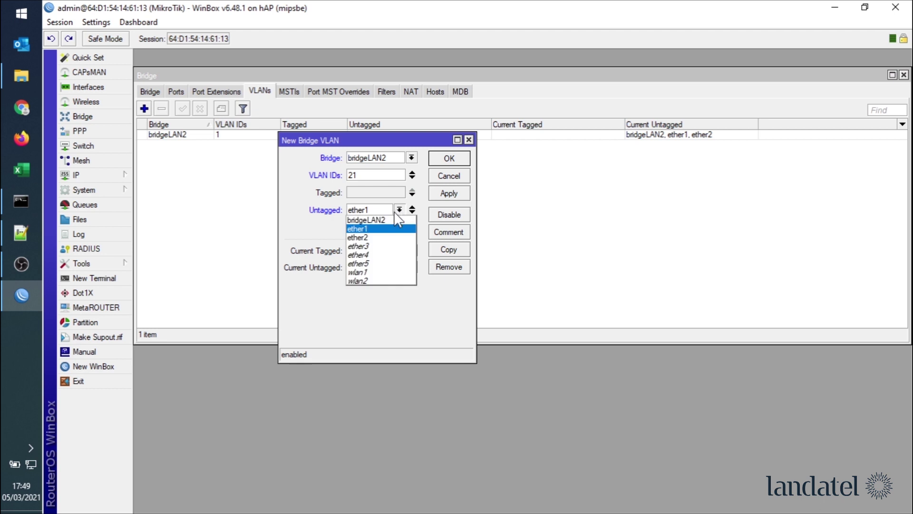
left_click(381, 256)
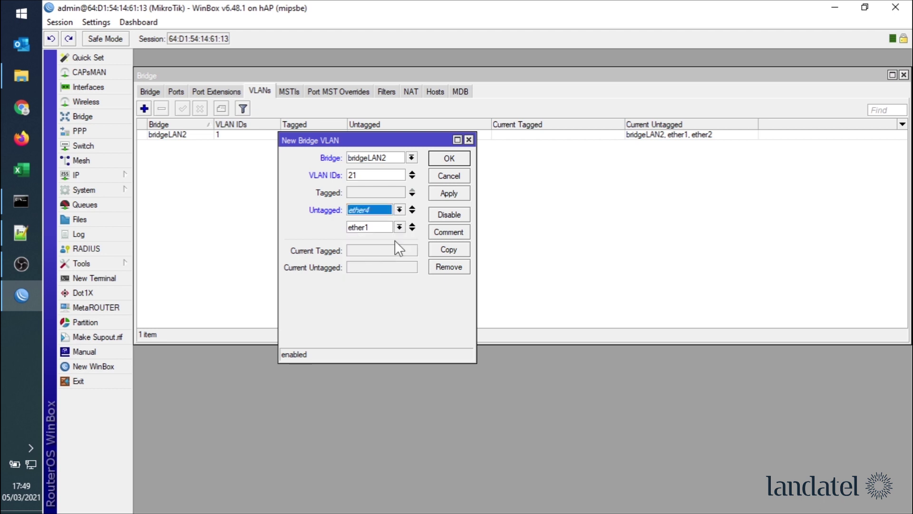
left_click(399, 228)
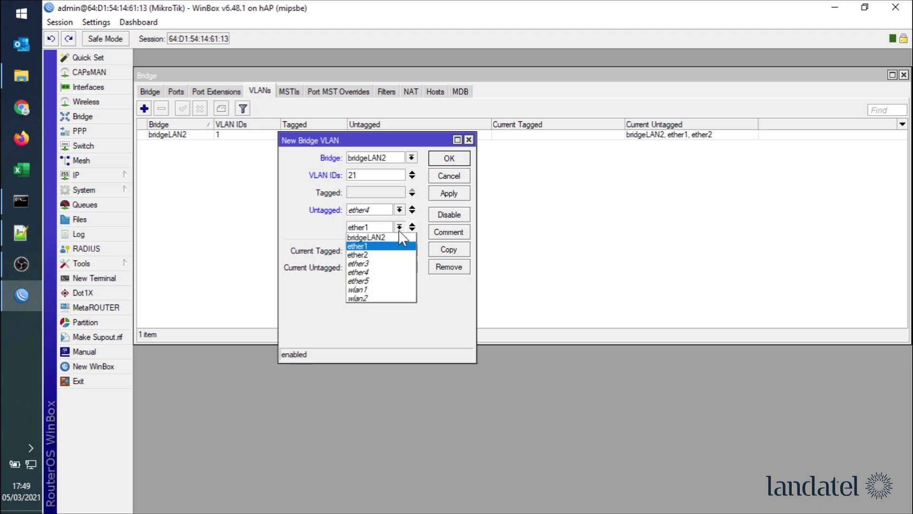
left_click(379, 290)
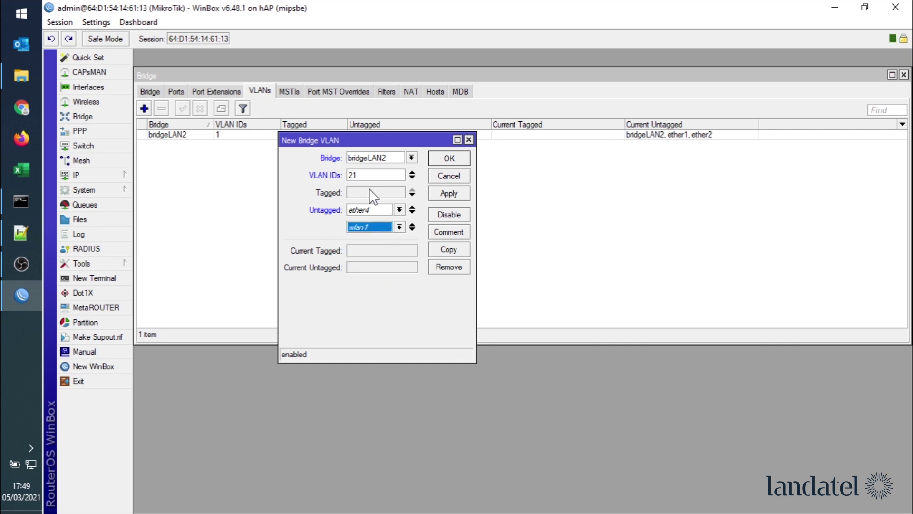
- Tag ether1, ether2, ether3 and bridgeLAN2 on VLAN 21 and apply it
left_click(413, 194)
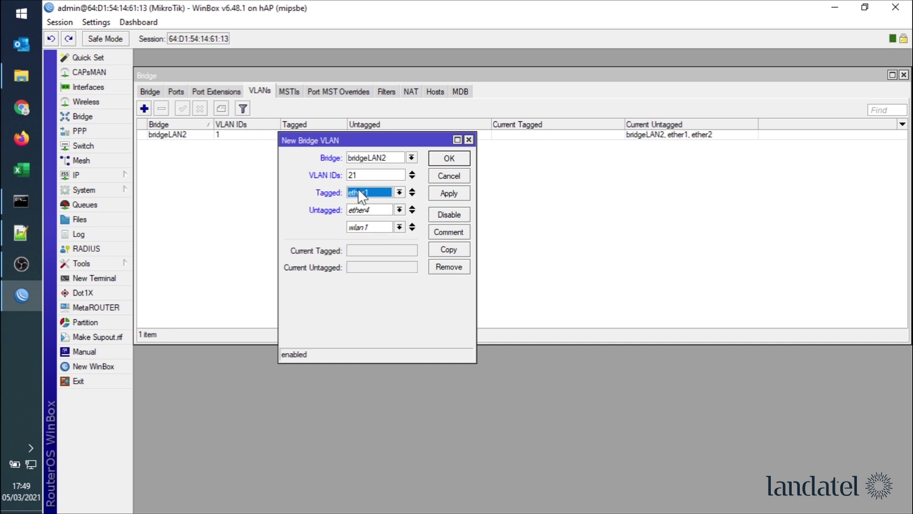
left_click(412, 195)
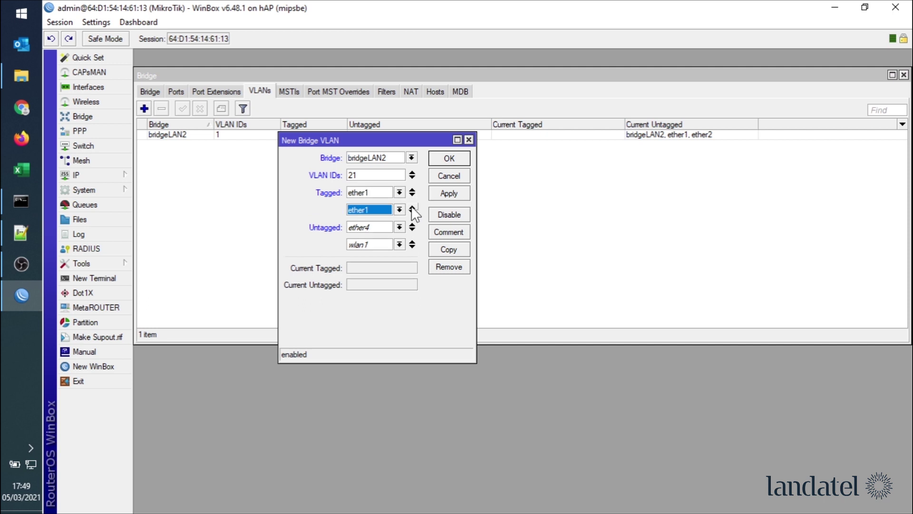
left_click(400, 210)
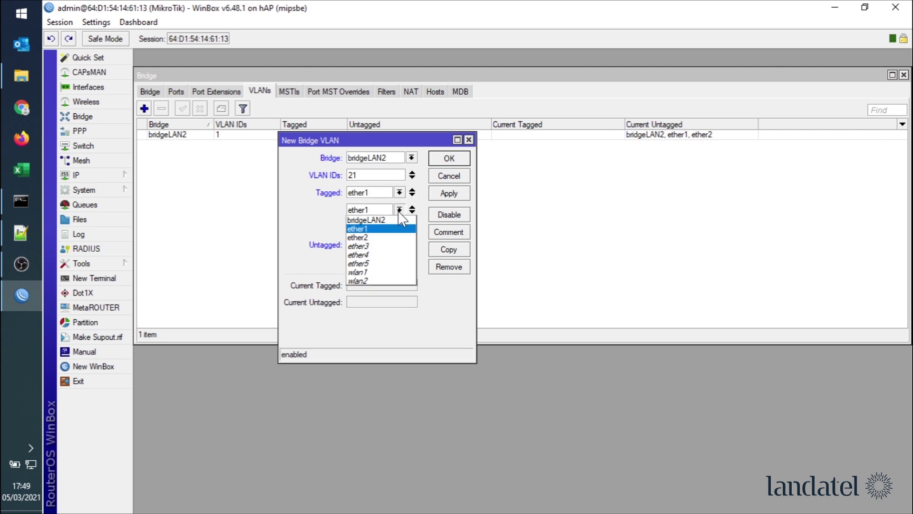
left_click(374, 237)
left_click(400, 226)
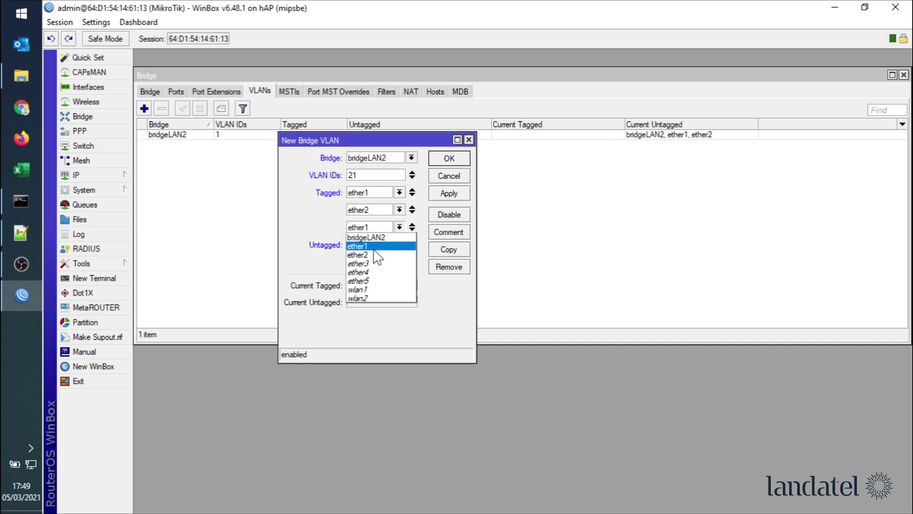
left_click(371, 265)
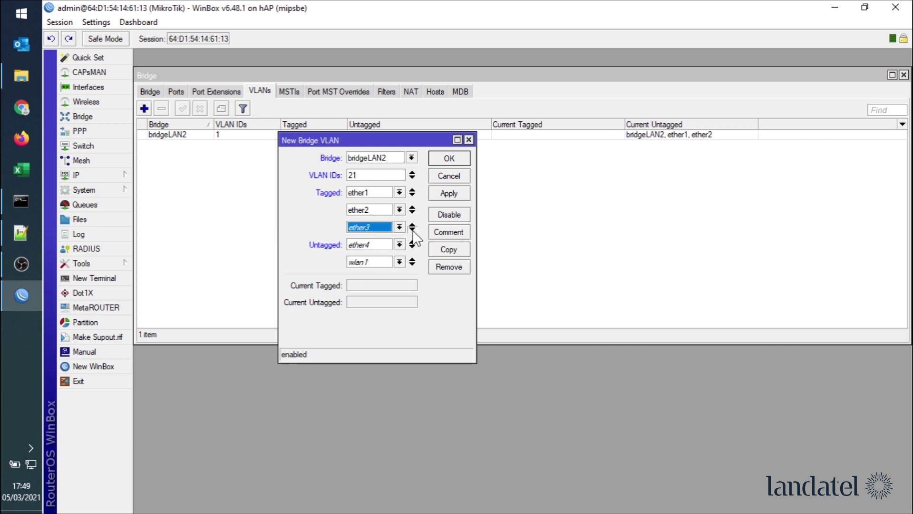
left_click(413, 230)
left_click(399, 244)
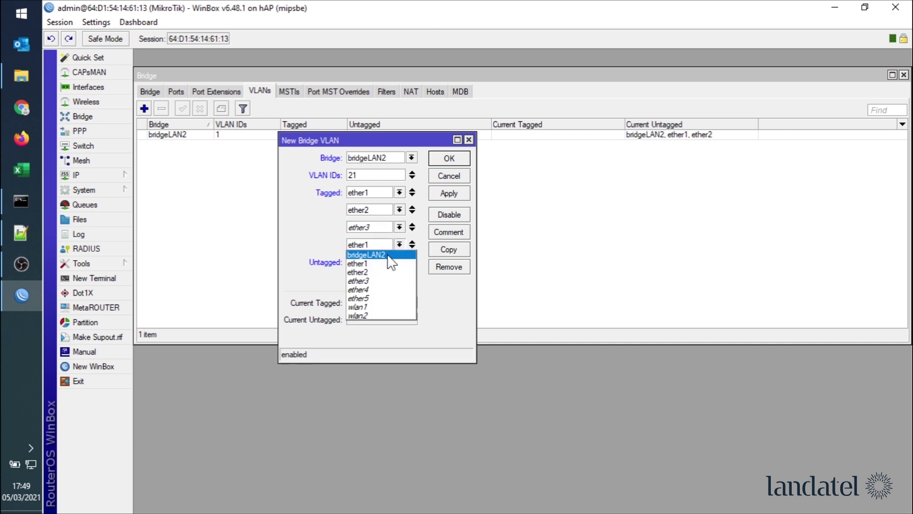
left_click(391, 255)
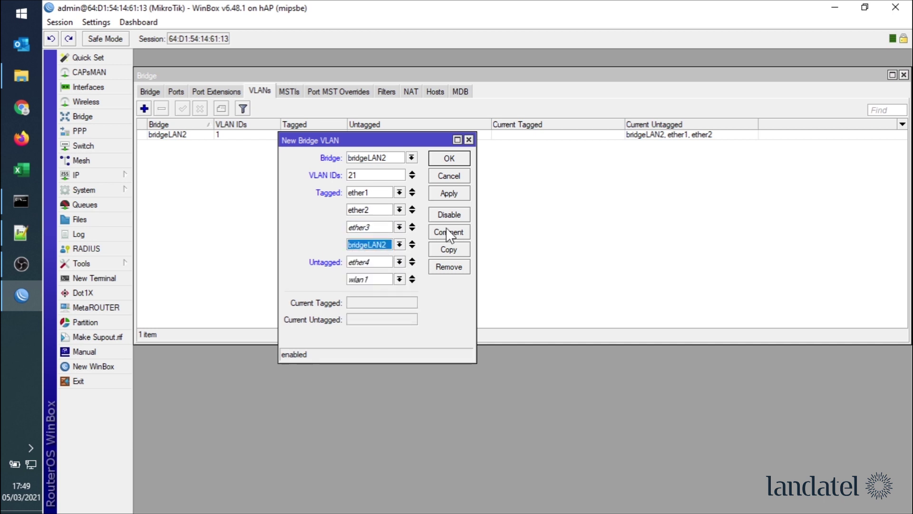
left_click(450, 194)
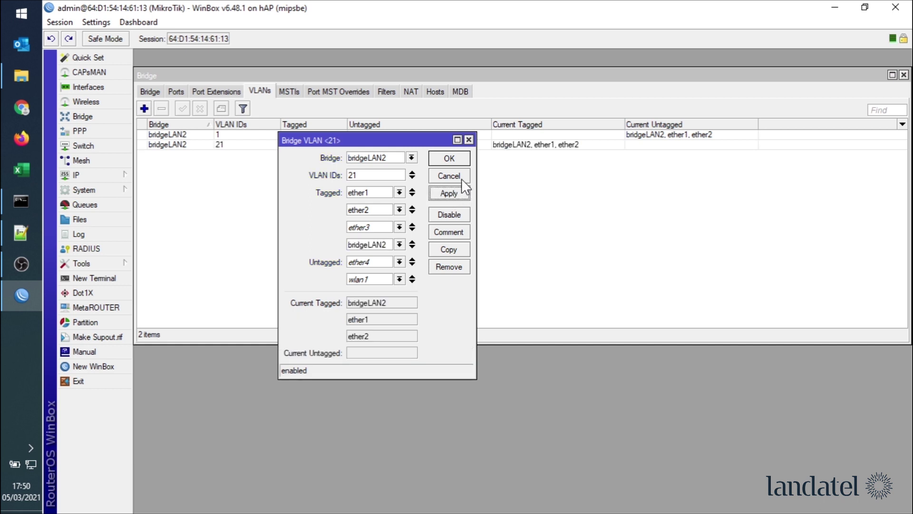
- Copy VLAN 21 as VLAN 22 with ether5 and wlan2 untagged, save it, and close both entries
left_click(449, 251)
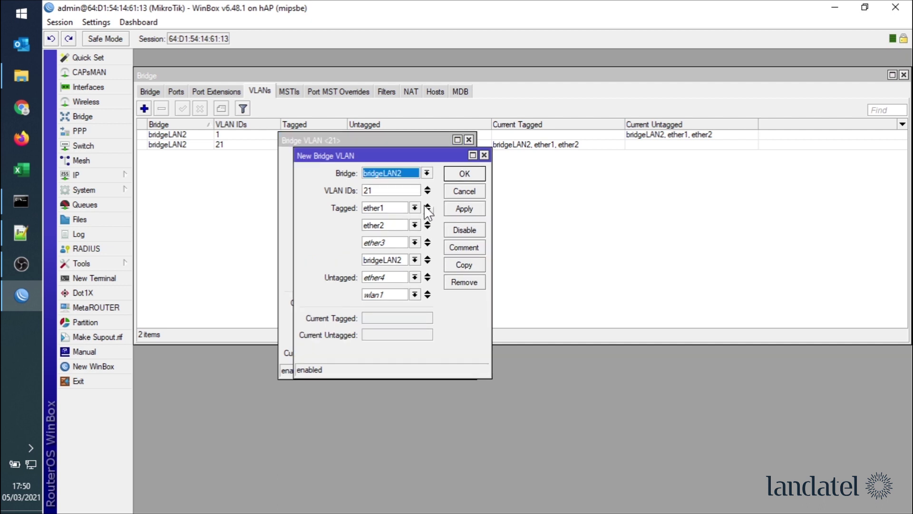
key("Tab")
type("22")
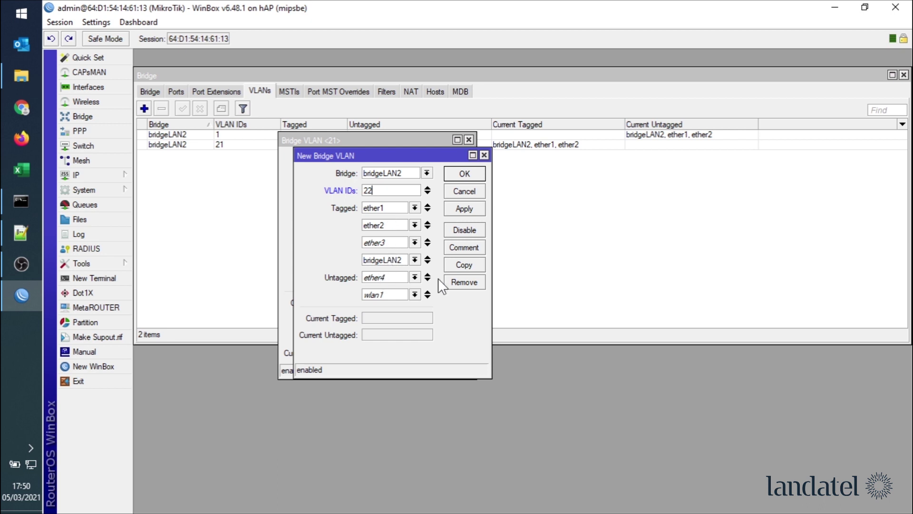
left_click(415, 277)
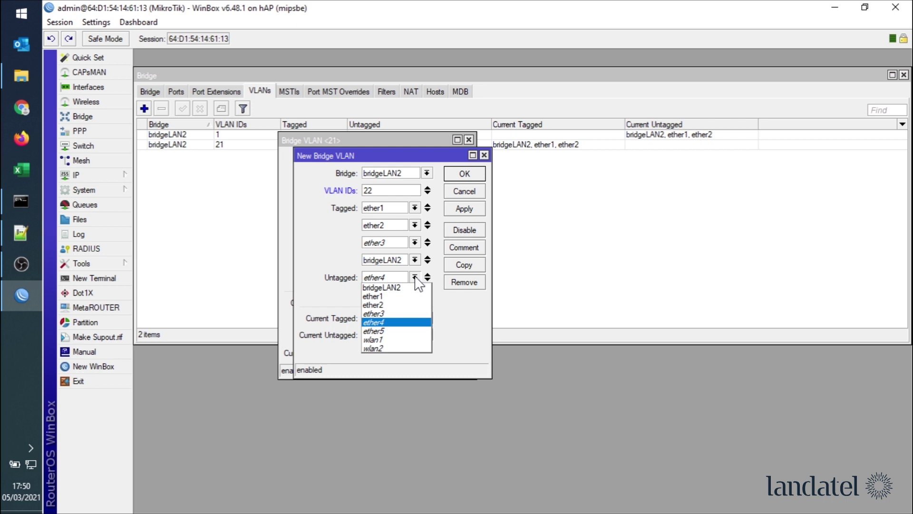
left_click(398, 332)
left_click(414, 295)
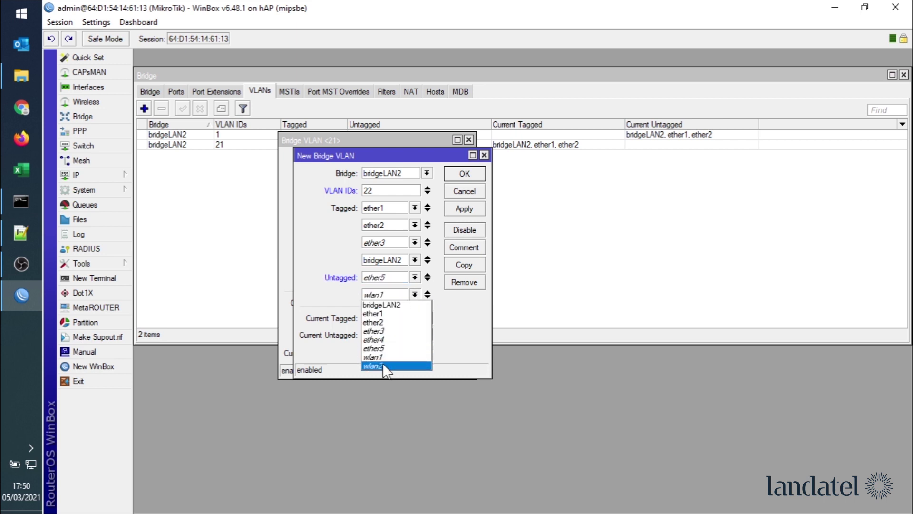
left_click(386, 365)
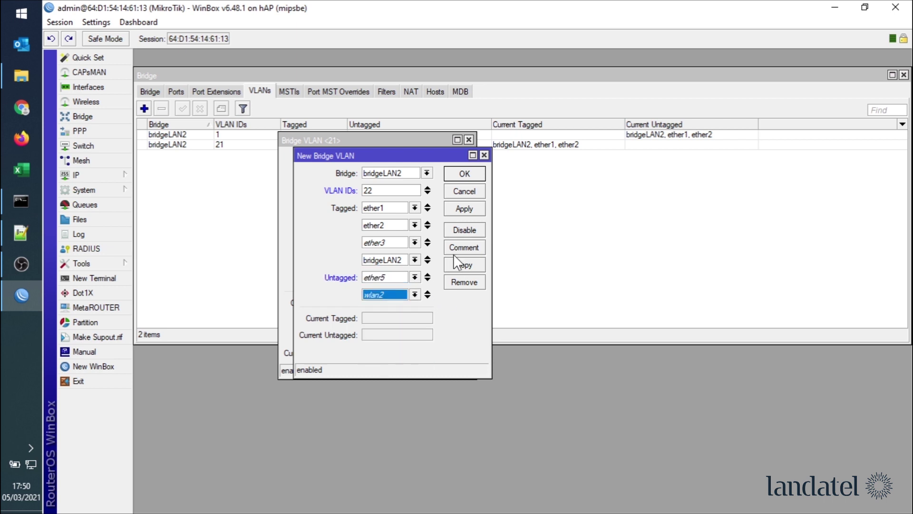
left_click(458, 211)
left_click(465, 174)
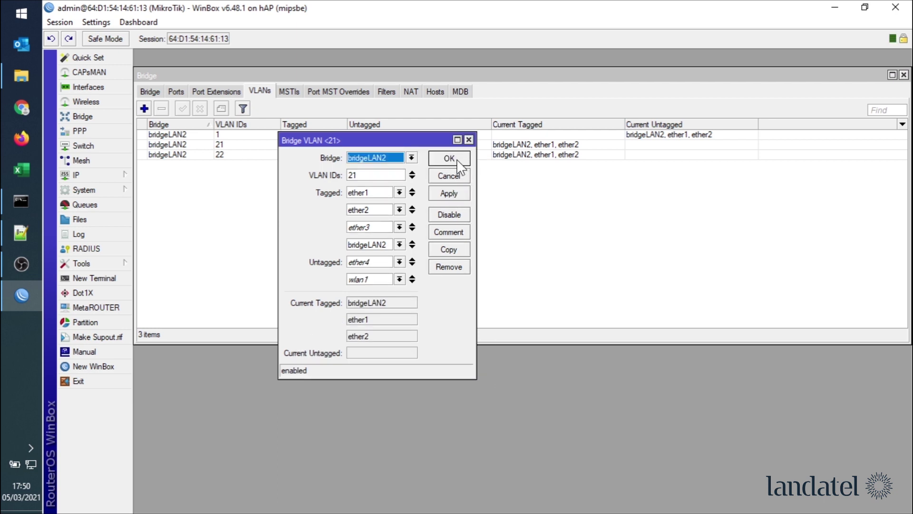
left_click(451, 159)
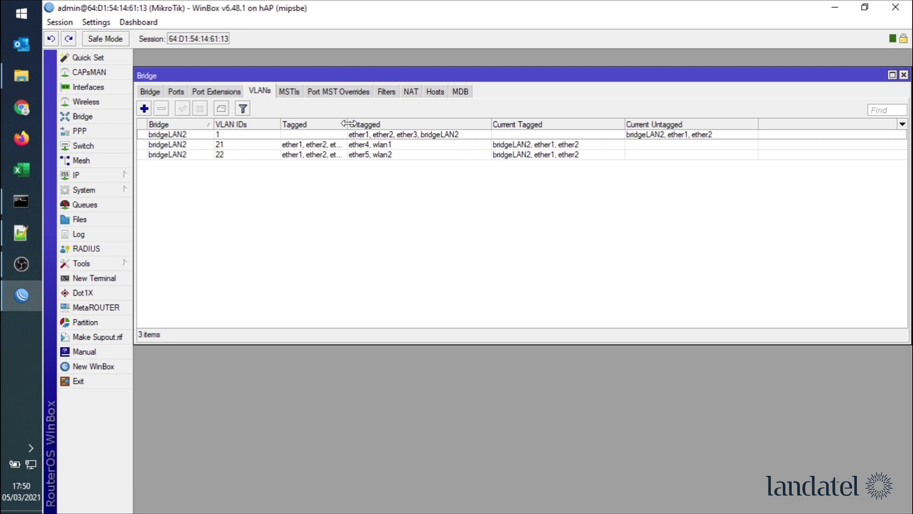
- Widen the Tagged column of the bridge VLAN table to read its ports
left_click_drag(348, 124, 419, 125)
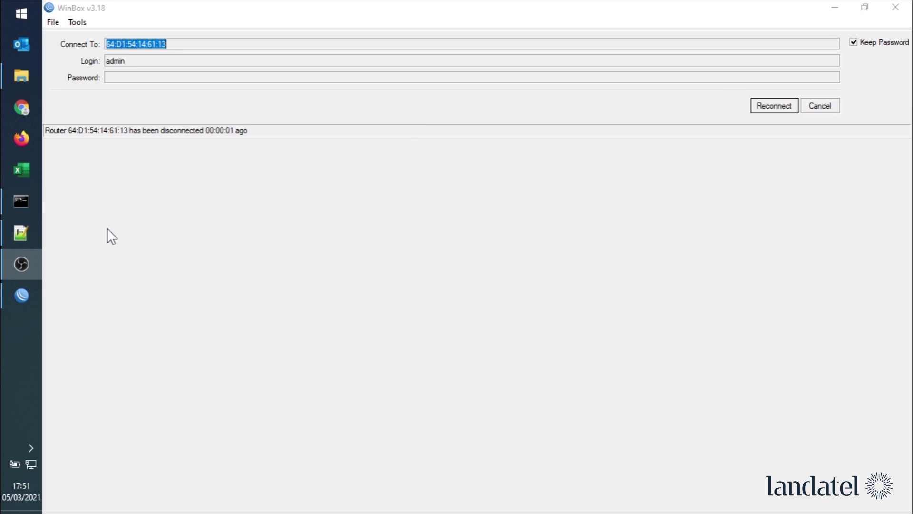
- Run ipconfig in Command Prompt to confirm Ethernet is now 172.22.1.253 with gateway 172.22.1.1
key("alt+Tab")
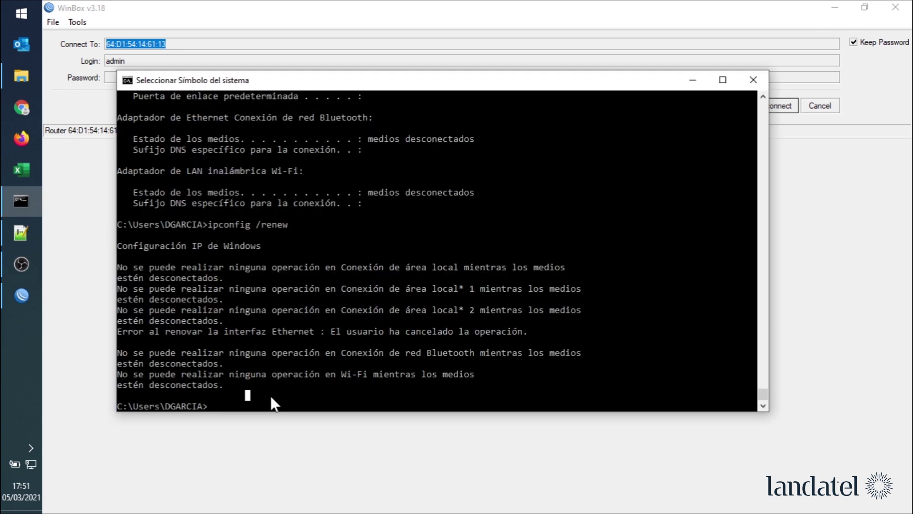
key("Up")
key("BackSpace")
key("BackSpace")
key("BackSpace")
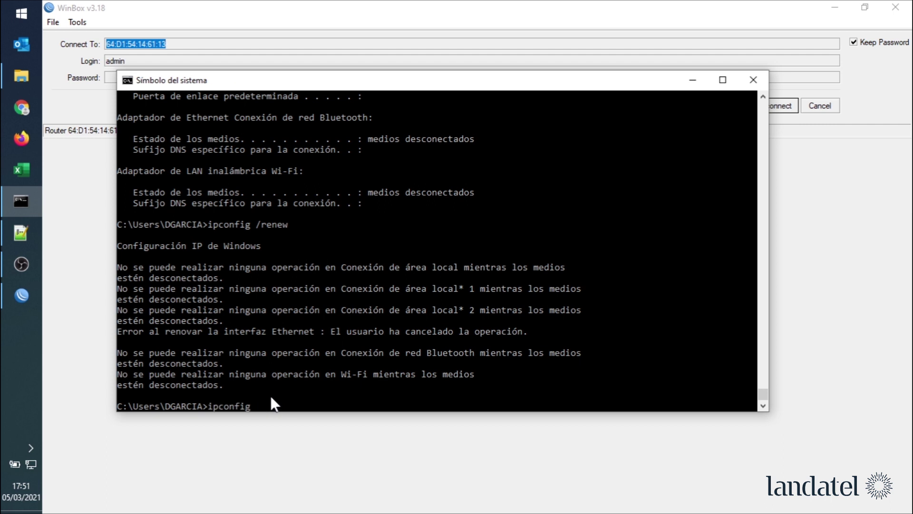
key("Return")
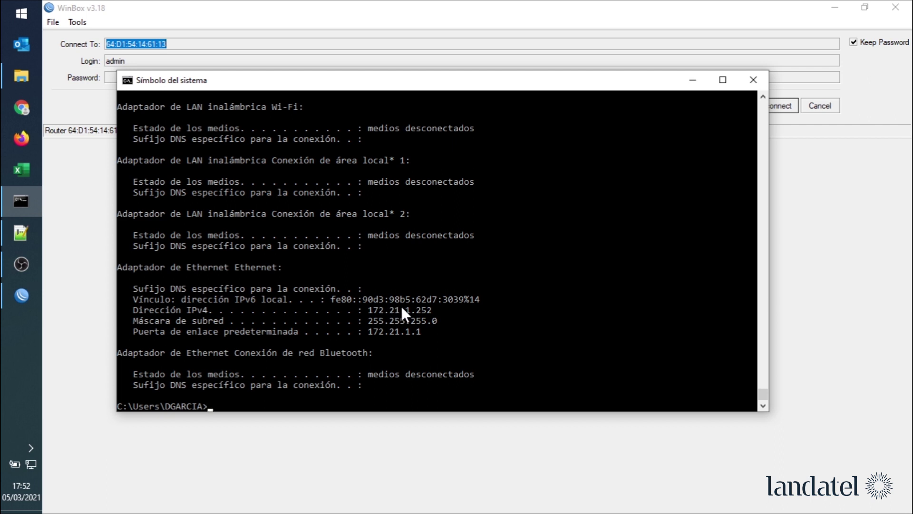
key("Up")
key("Return")
- Connect to the Empleados Wi-Fi network
left_click(30, 463)
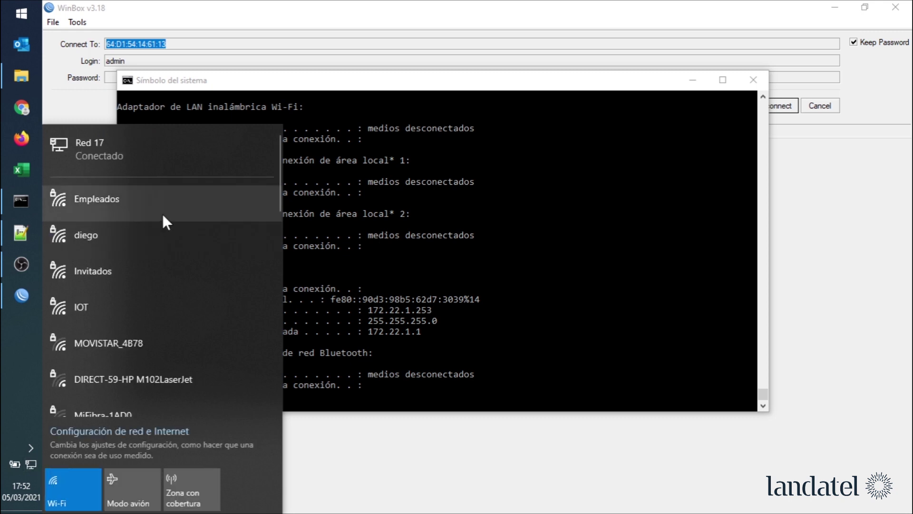
left_click(102, 201)
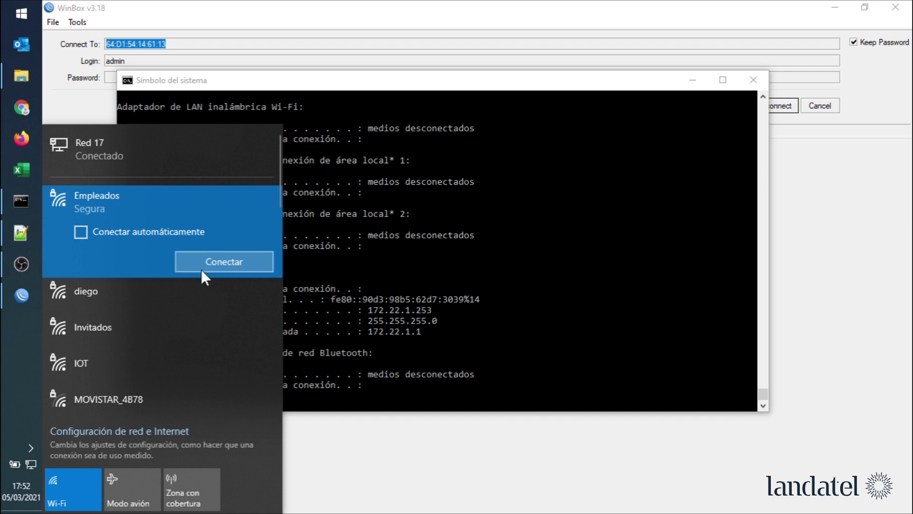
left_click(204, 269)
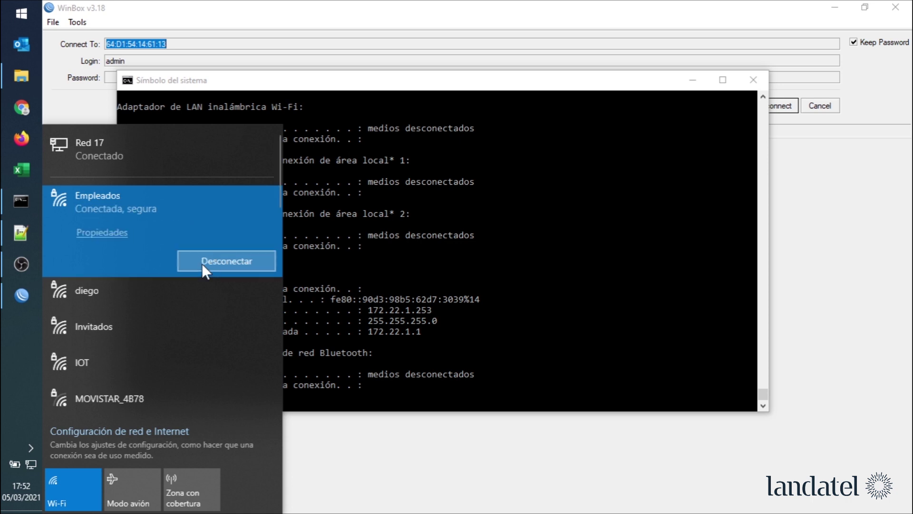
- Rerun ipconfig to see the wireless adapter at 172.21.1.251, gateway 172.21.1.1
left_click(268, 395)
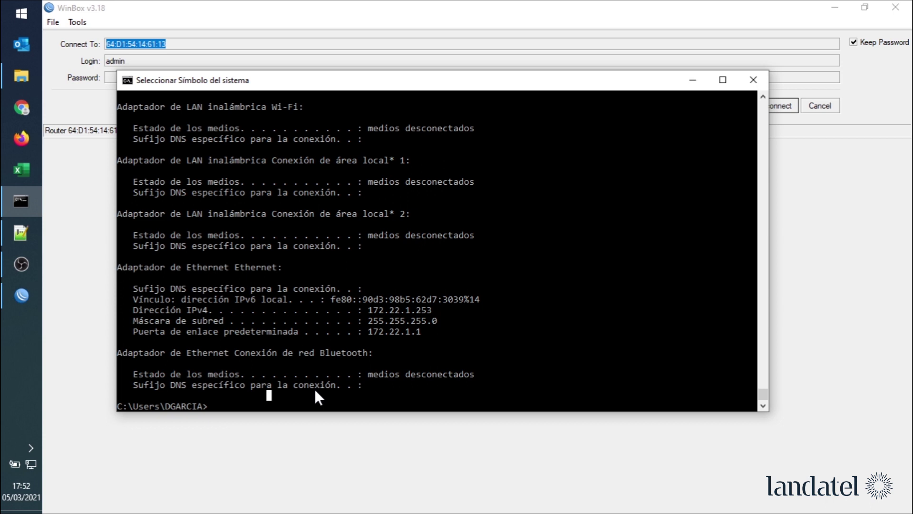
key("Escape")
key("Up")
key("Return")
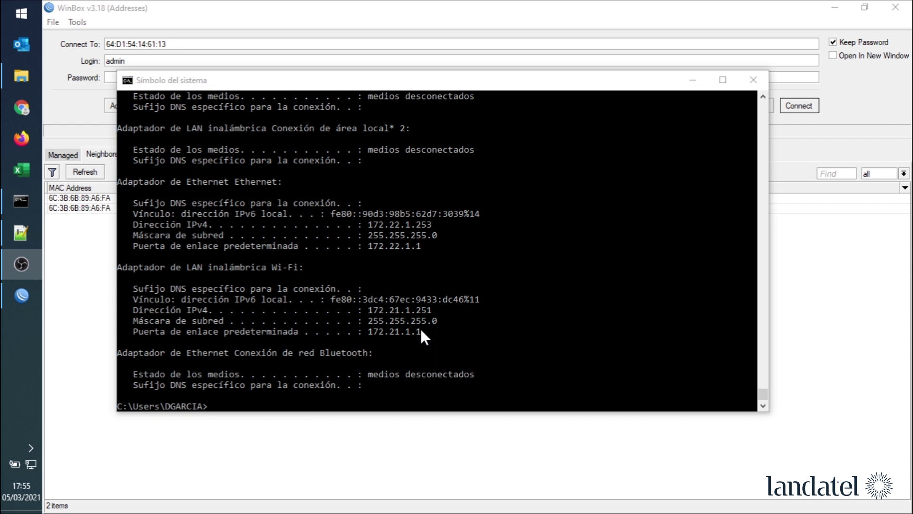
- Run ipconfig, then disconnect from the Empleados Wi-Fi
left_click(275, 394)
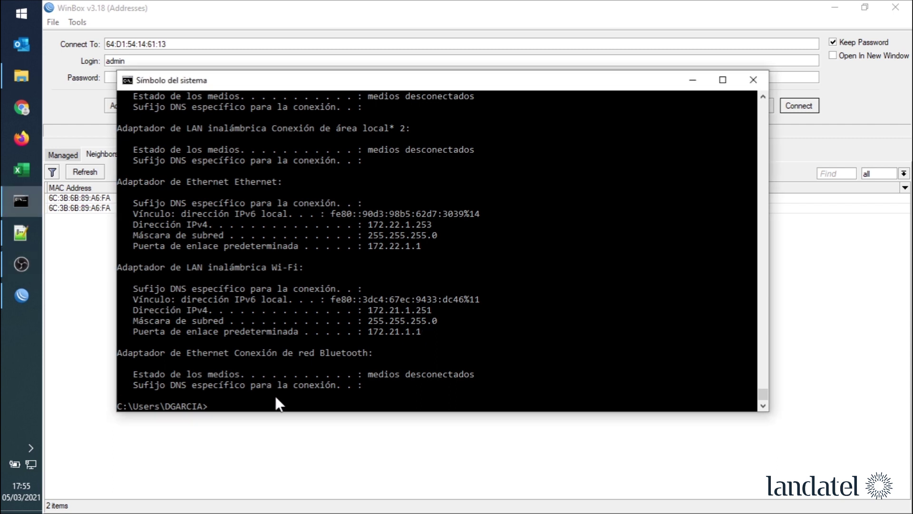
type("ipconfig")
key("Return")
left_click(31, 464)
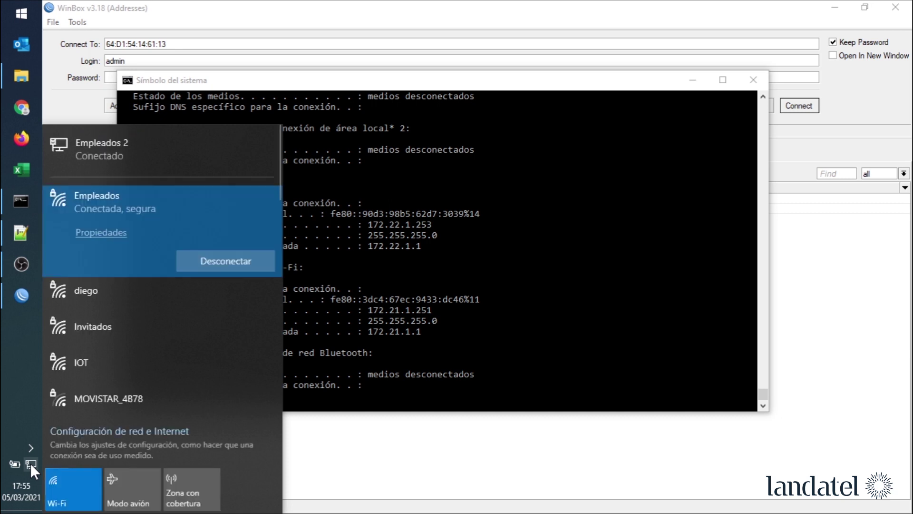
left_click(229, 262)
left_click(296, 384)
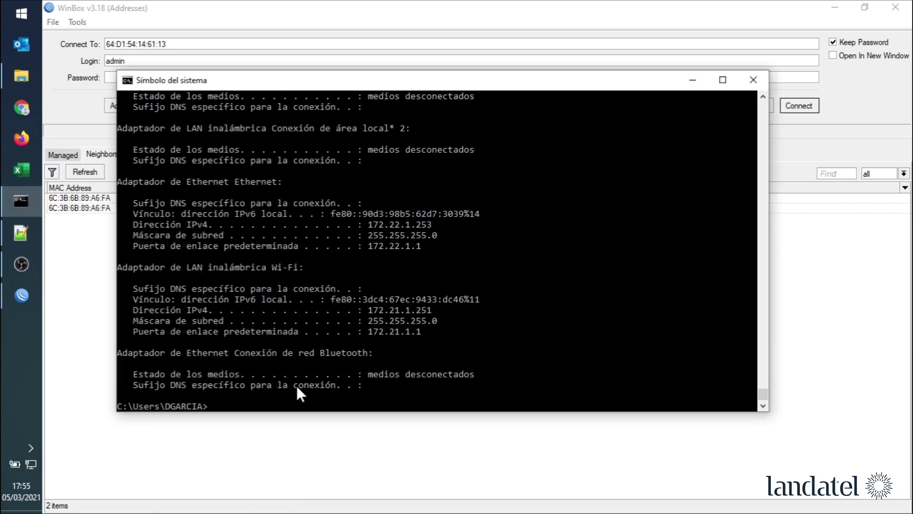
- Rerun ipconfig showing only Ethernet 172.22.1.253, then refresh WinBox's neighbour list
left_click(264, 397)
key("Up")
key("Return")
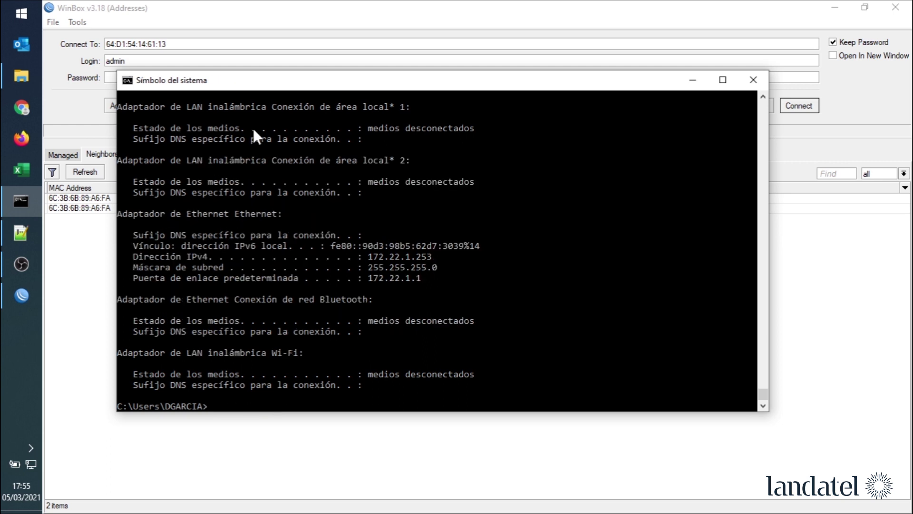
left_click(207, 9)
left_click(94, 171)
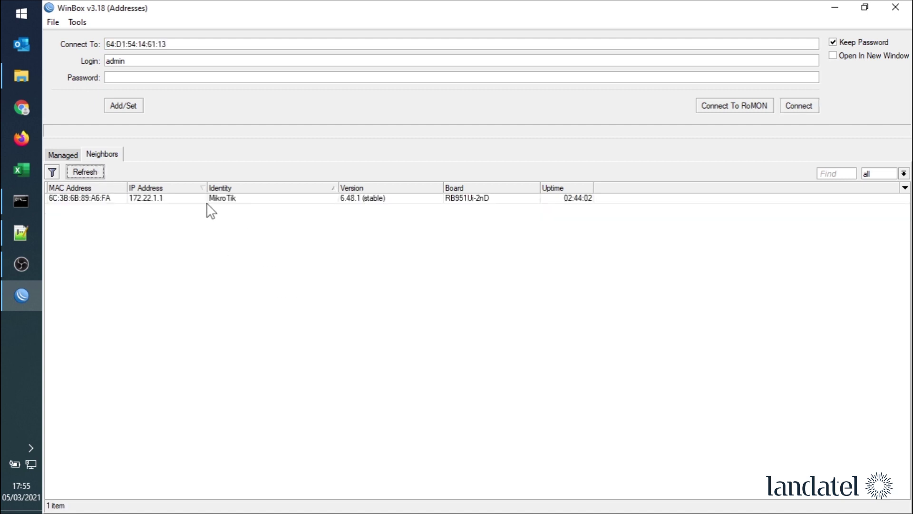
- Connect to the MikroTik at 172.22.1.1 and maximize its session window
left_click(159, 198)
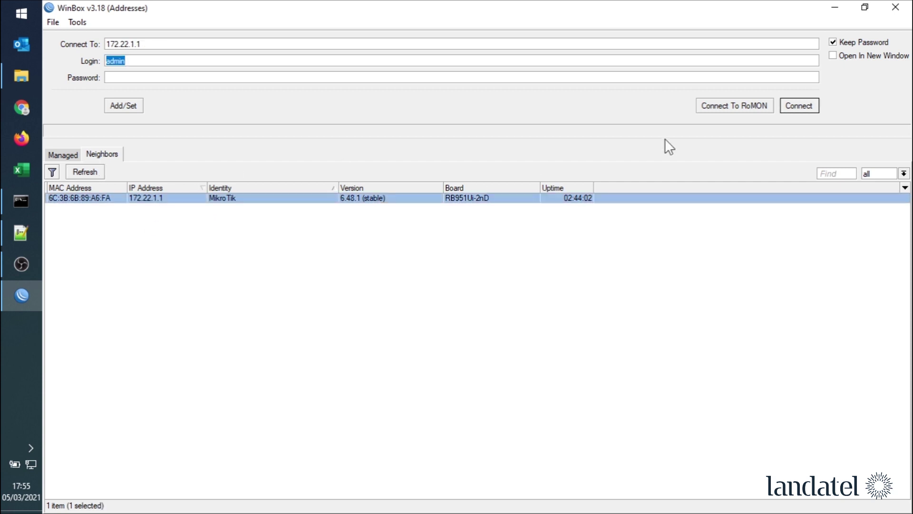
left_click(797, 106)
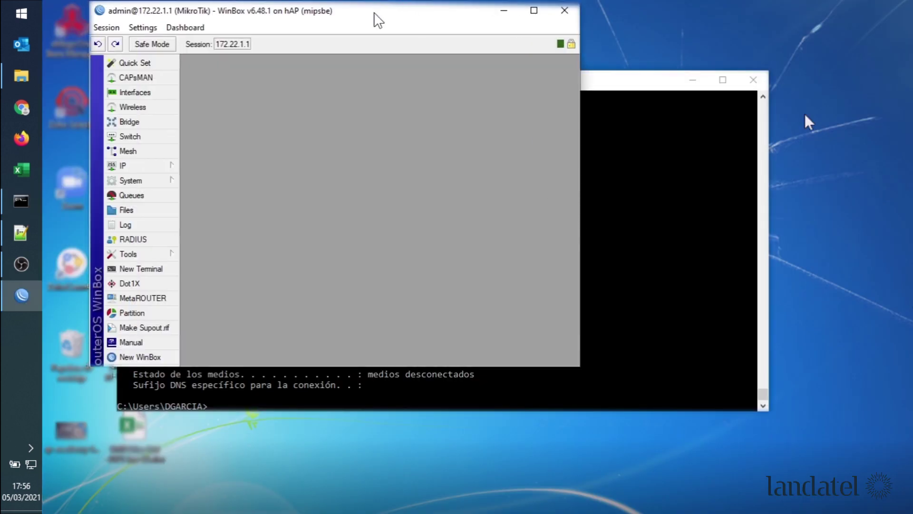
double_click(378, 19)
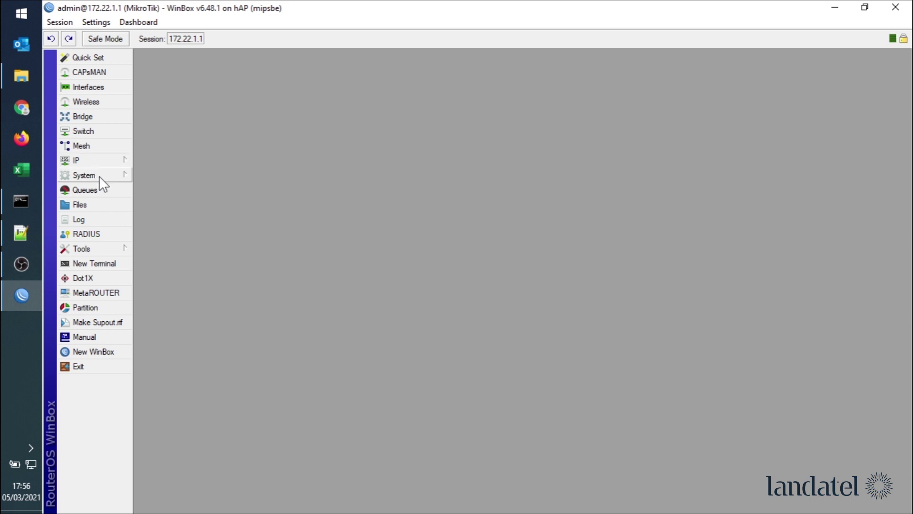
- Show the DHCP Server leases, listing six bound leases on dhcp1, dhcp2 and dhcp3
left_click(93, 162)
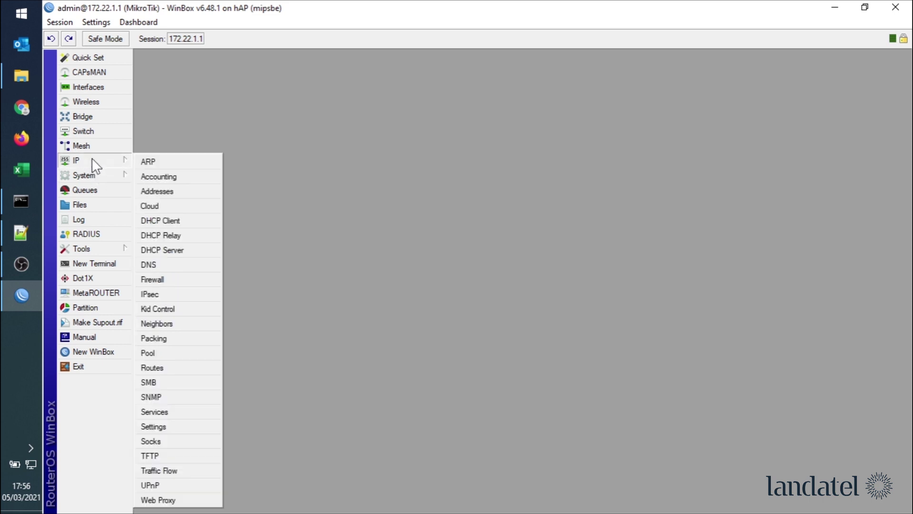
left_click(176, 249)
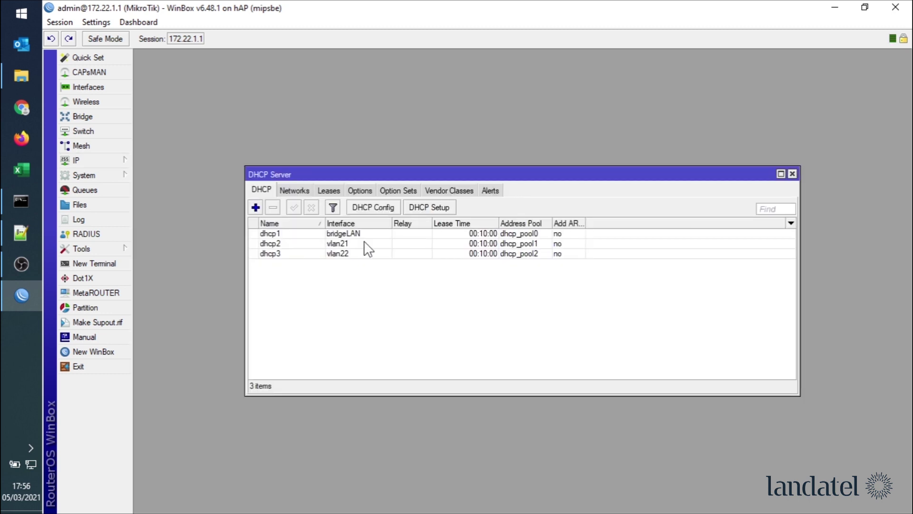
left_click(328, 189)
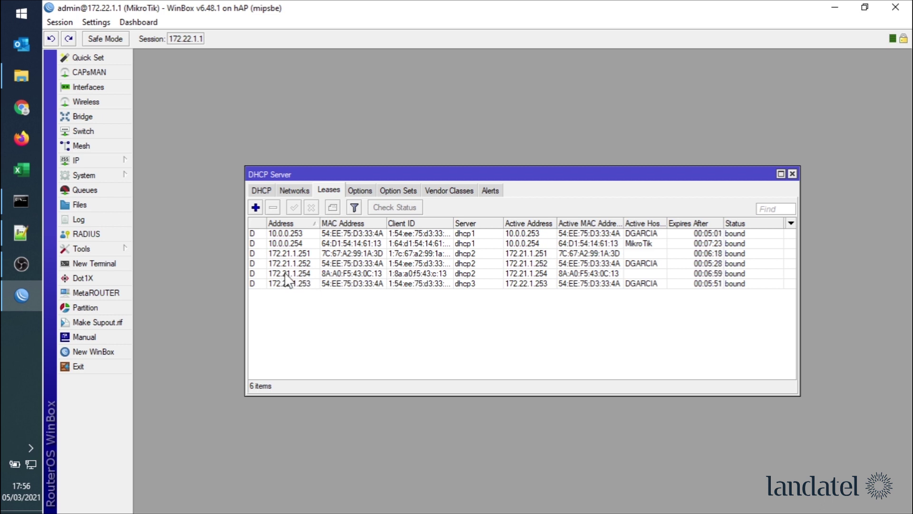
- Arrange the Command Prompt and DHCP Server windows so more lease rows stay visible
left_click(21, 204)
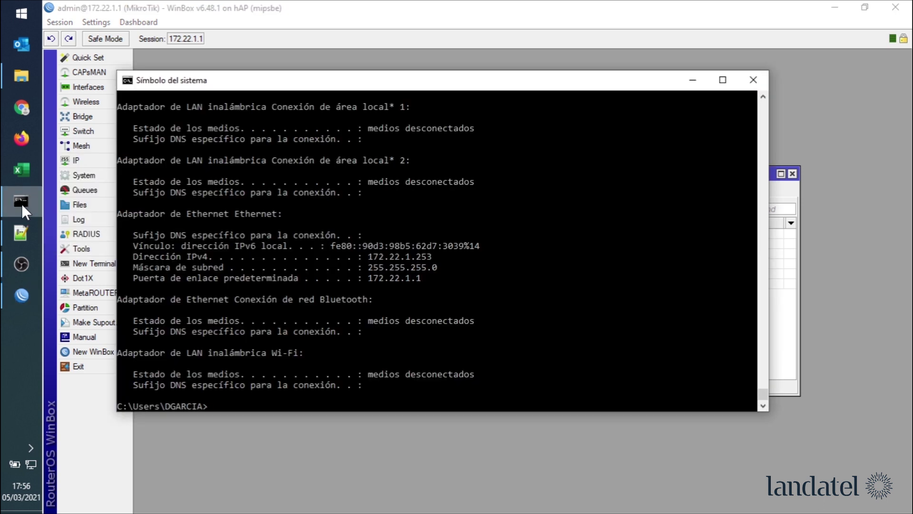
left_click_drag(461, 90, 334, 178)
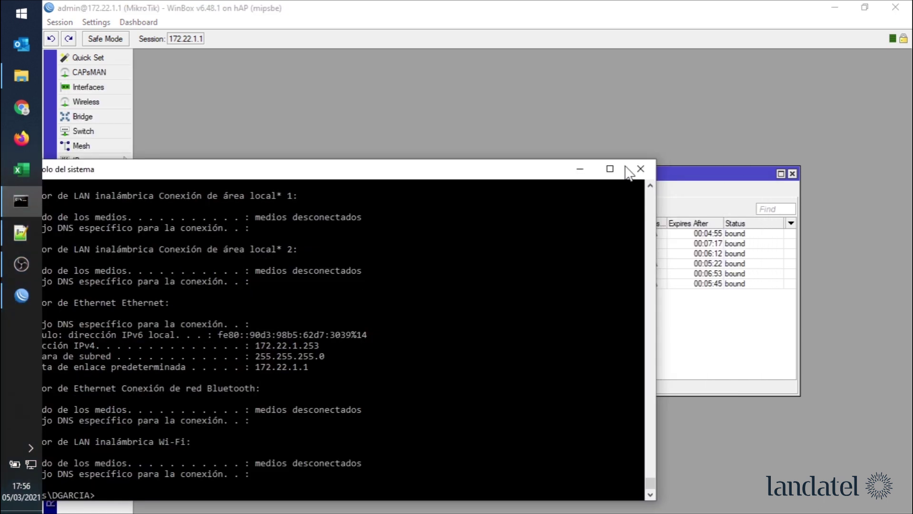
left_click(641, 168)
left_click_drag(640, 171, 712, 46)
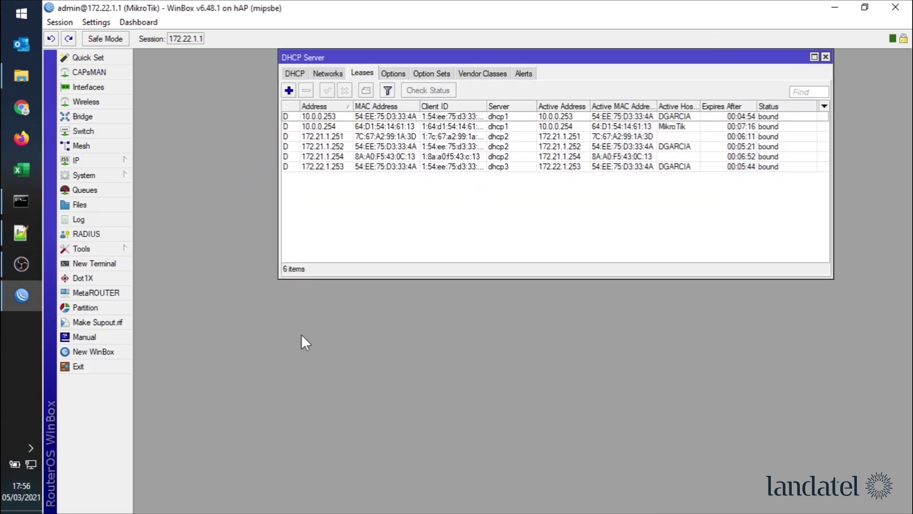
left_click(21, 201)
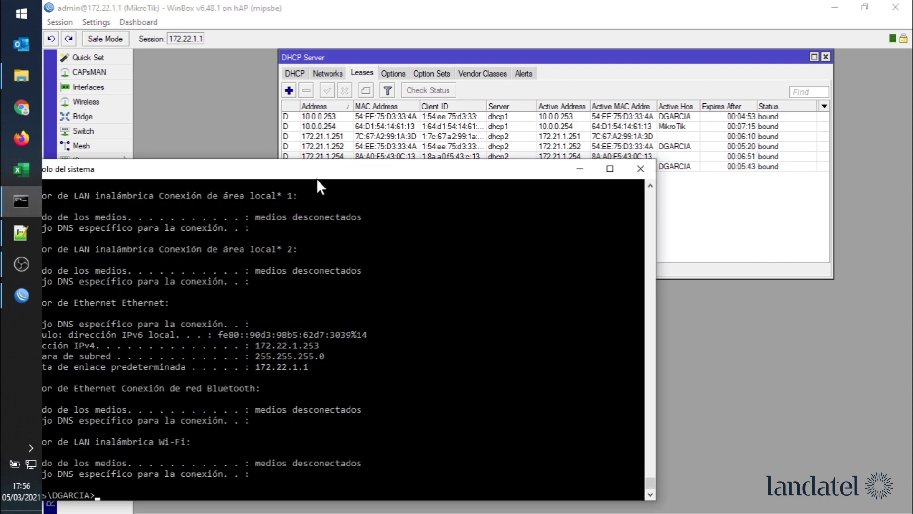
left_click_drag(317, 181, 412, 138)
- Ping 172.21.1.254, stop it when no replies arrive, and recall the command for editing
type("p")
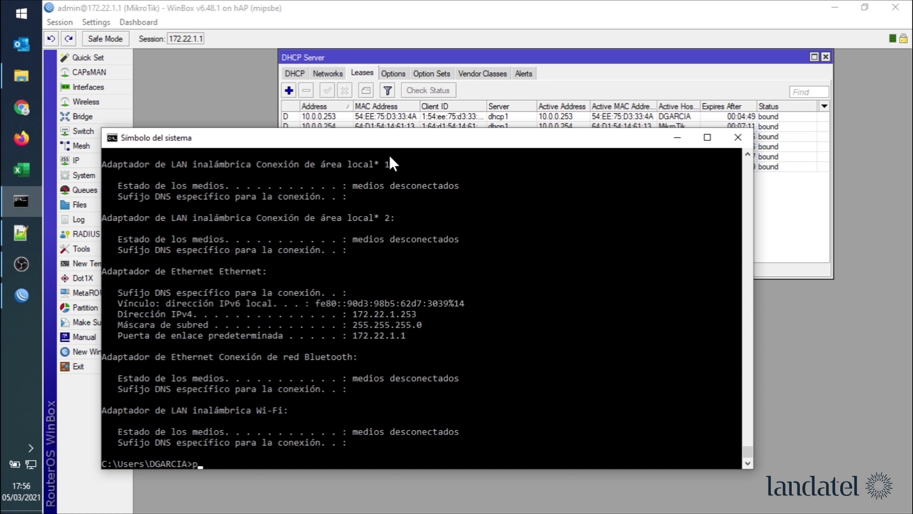
type("ing 172.21.1.254")
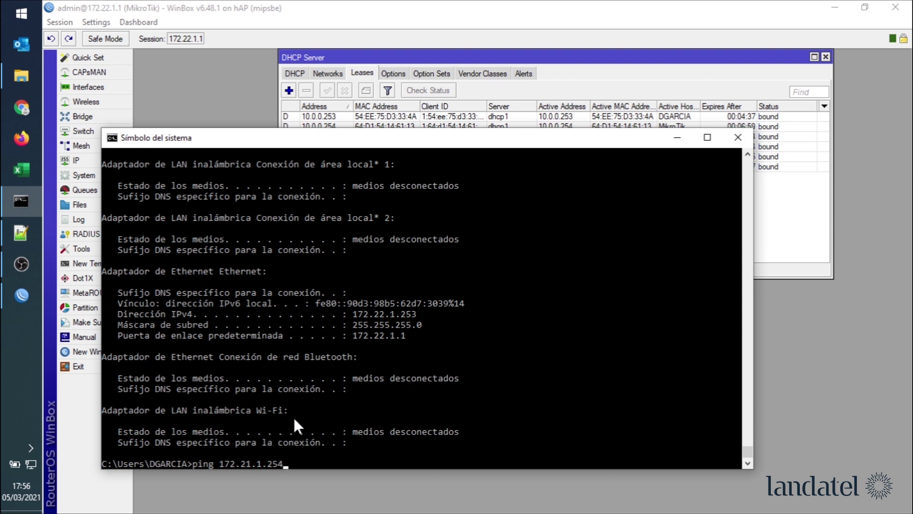
key("Return")
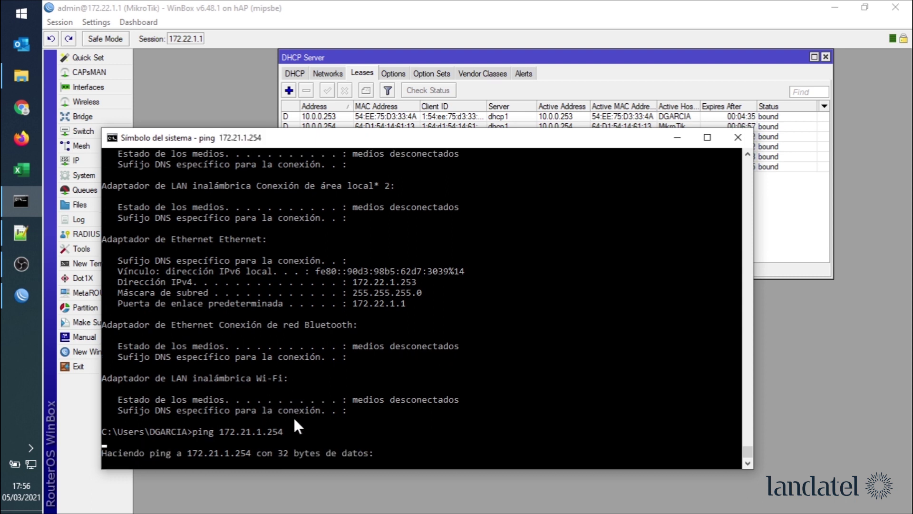
key("ctrl+c")
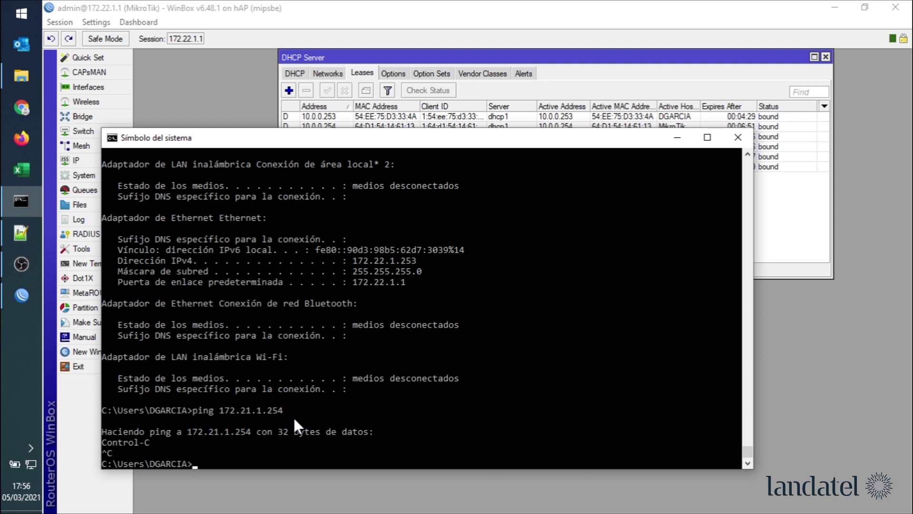
key("Up")
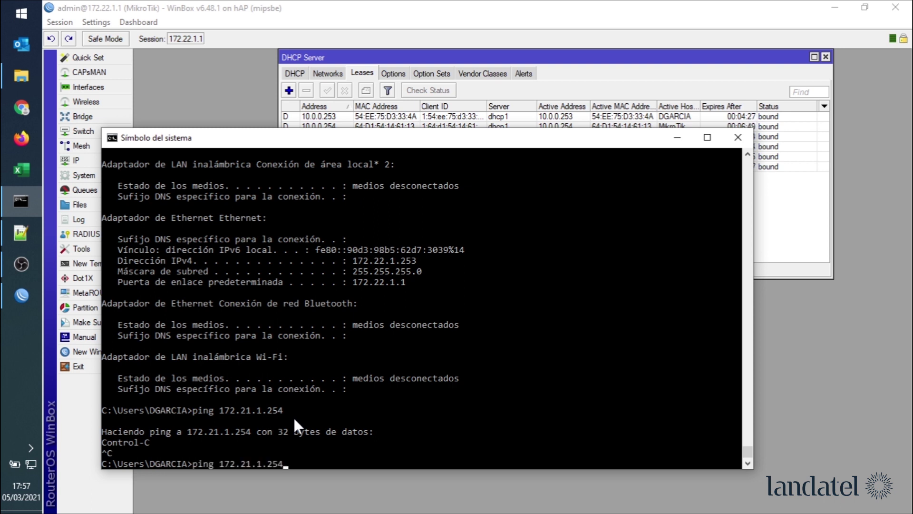
key("Left")
key("Left")
key("Left")
key("Left")
key("Left")
key("Left")
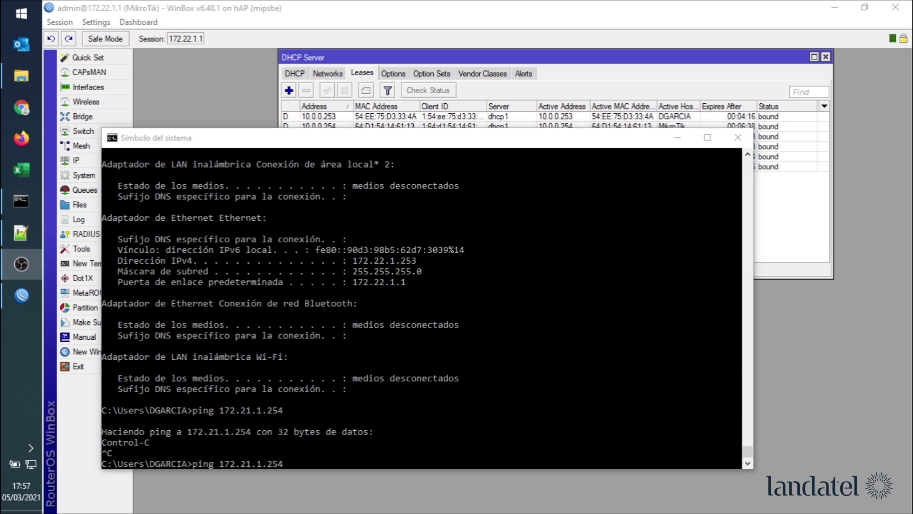
- Check the leases list, then edit the recalled ping to target 172.22.1.254, getting 2 ms replies
left_click(440, 21)
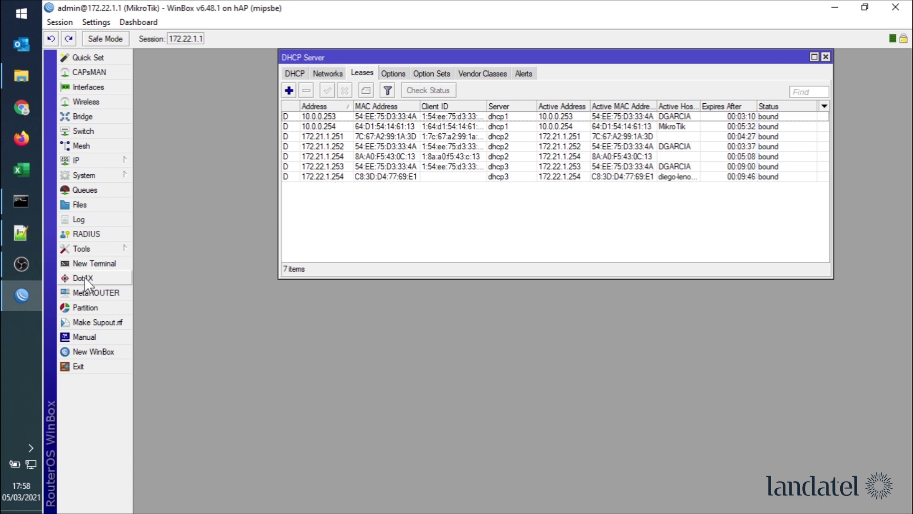
left_click(20, 202)
key("Left")
key("Left")
key("Left")
key("Left")
key("Left")
key("Left")
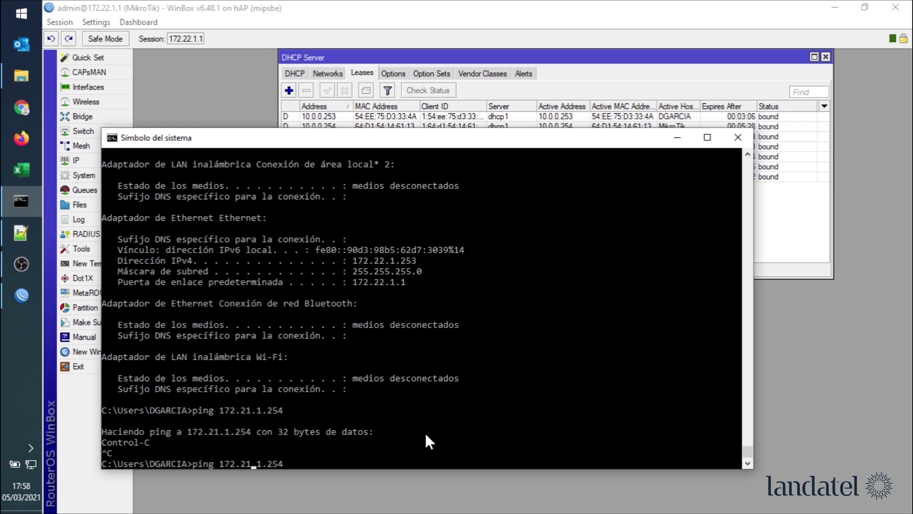
key("BackSpace")
type("2")
key("Return")
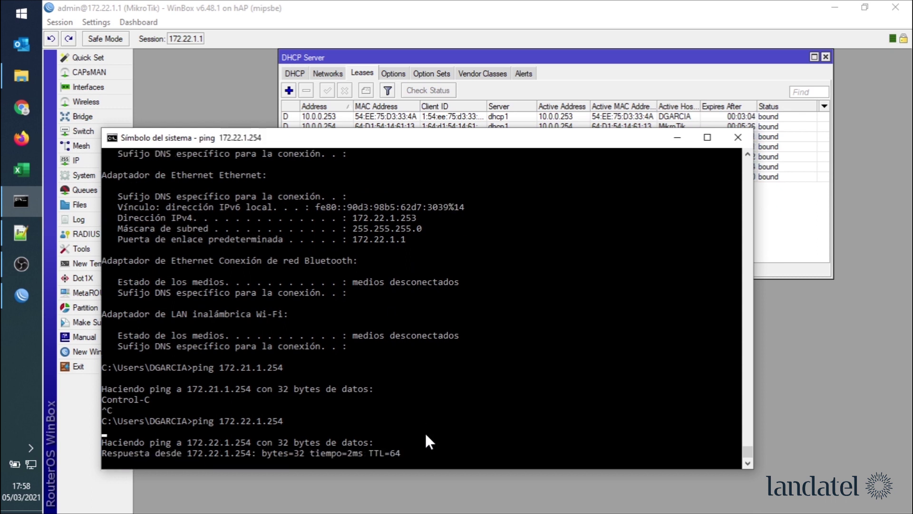